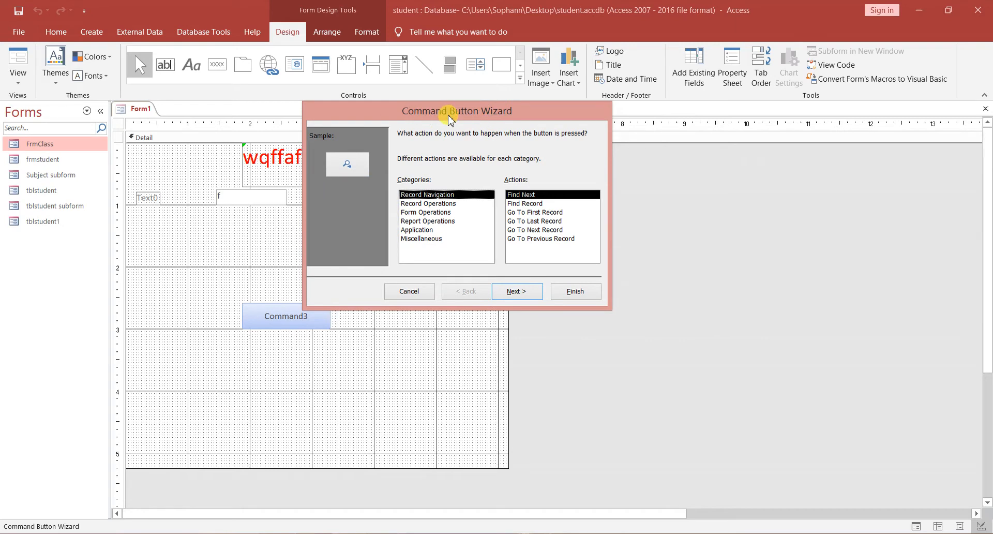
# Examine the actions offered for record navigation, record, form, report and application operations in the Command Button Wizard.
pyautogui.click(437, 203)
pyautogui.click(440, 212)
pyautogui.click(442, 220)
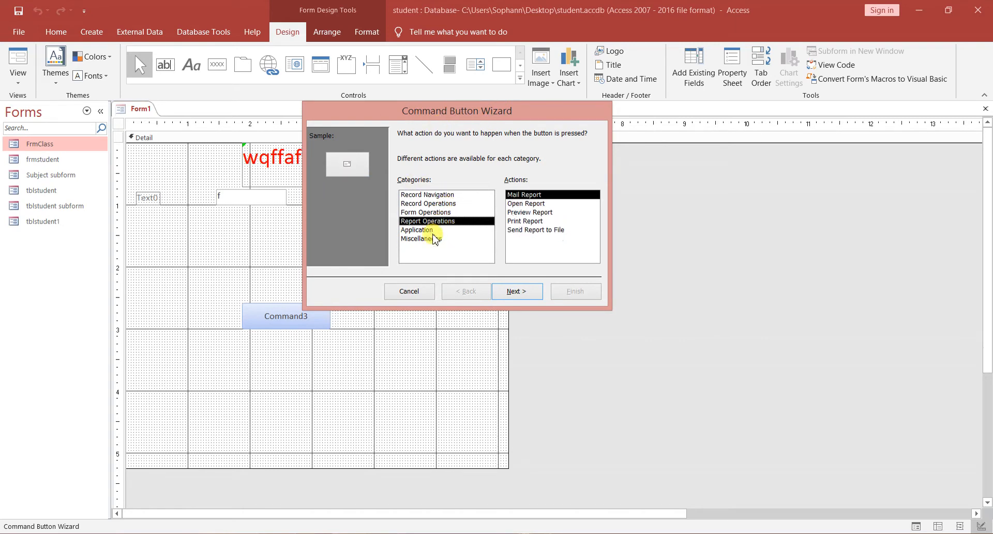
pyautogui.click(432, 230)
pyautogui.click(433, 195)
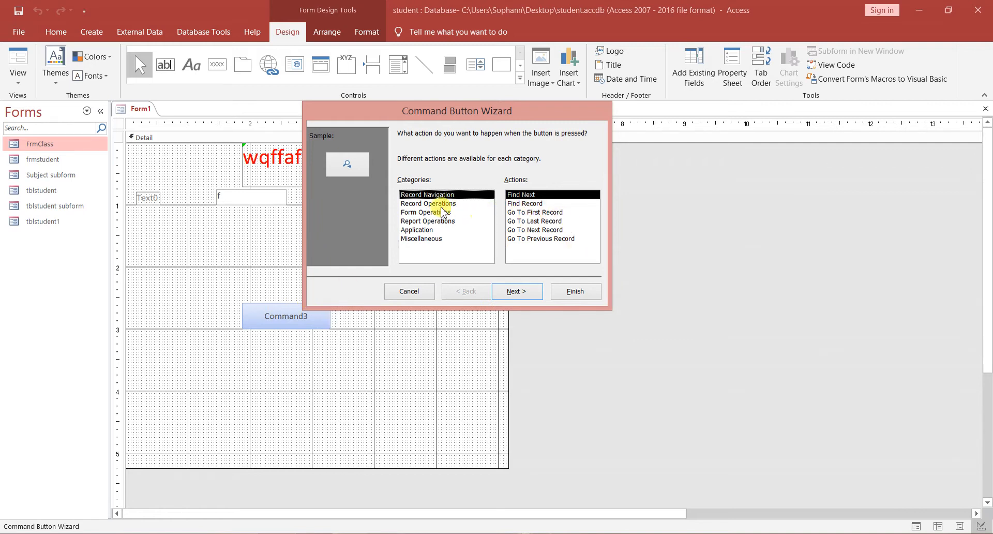
pyautogui.click(533, 212)
pyautogui.click(532, 221)
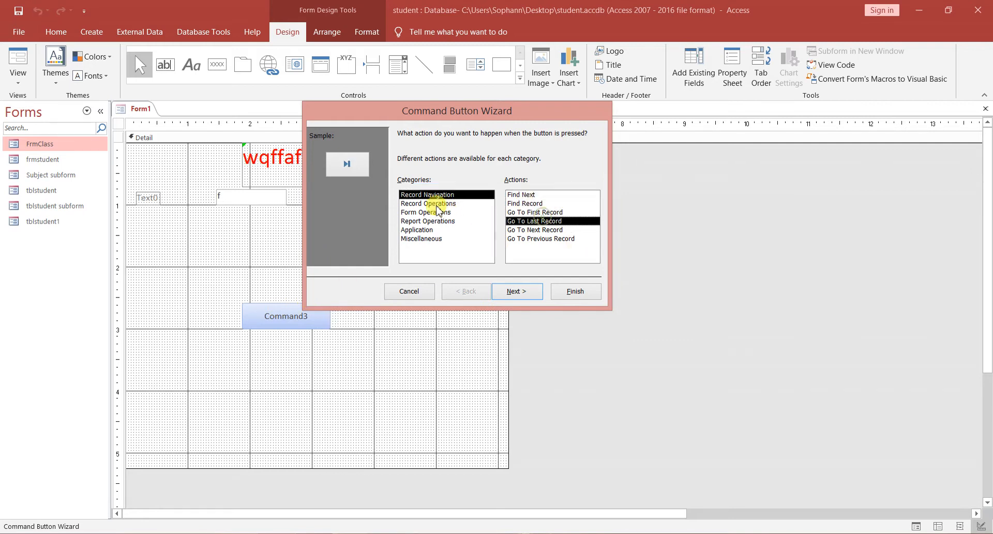
pyautogui.click(433, 204)
pyautogui.click(534, 203)
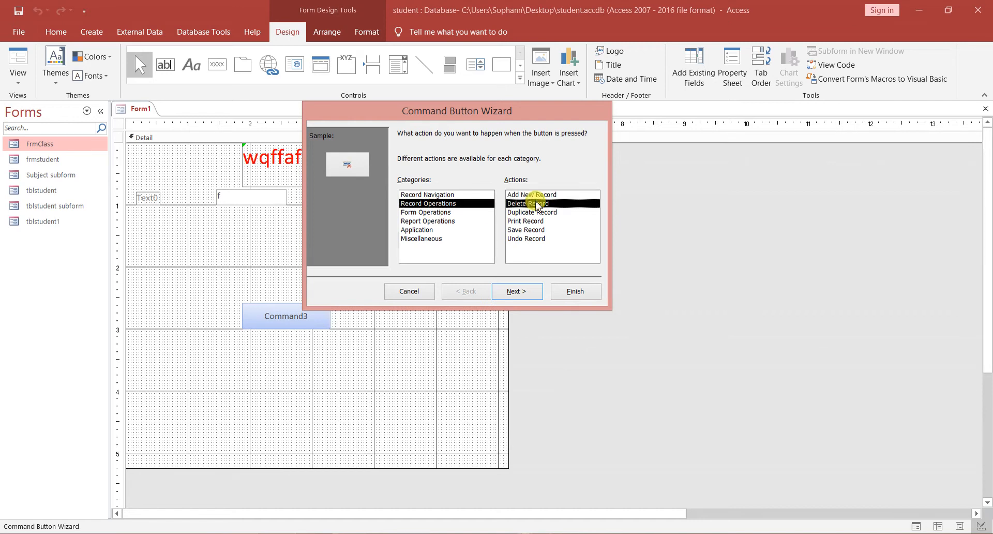
# Assign the Close Form action from Form Operations to the button, use the text Close Form as its label, and finish the wizard.
pyautogui.click(418, 214)
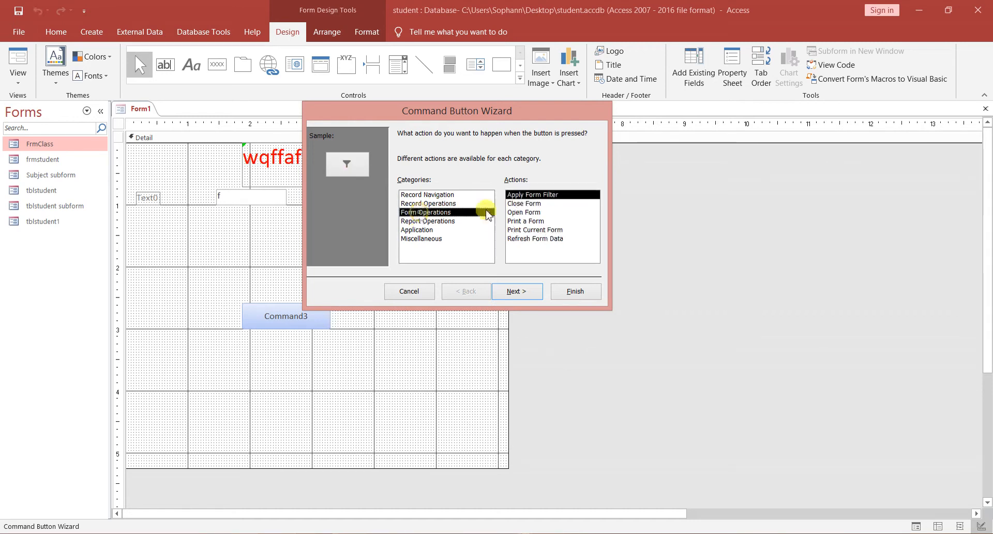
pyautogui.click(534, 204)
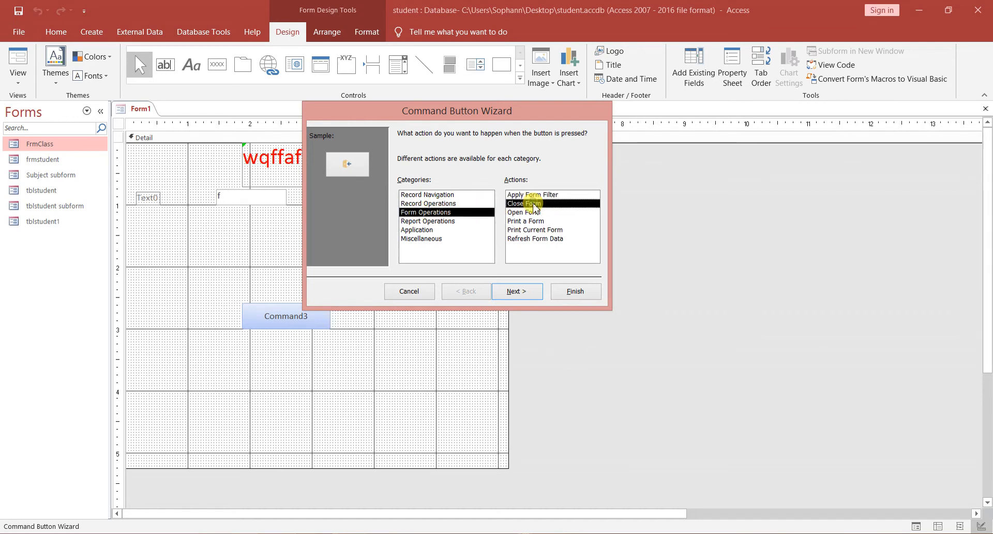
pyautogui.click(515, 291)
pyautogui.click(402, 188)
pyautogui.click(403, 205)
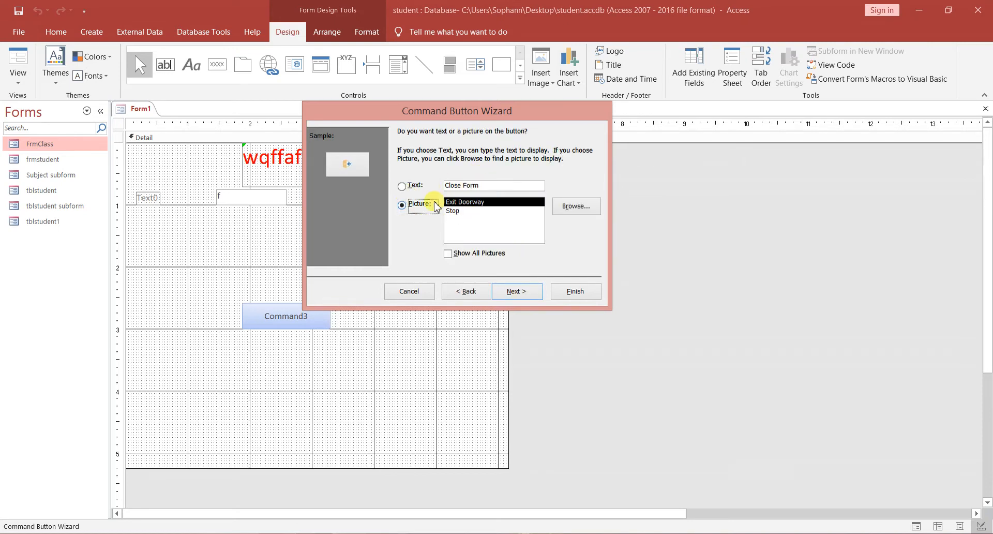
pyautogui.click(403, 188)
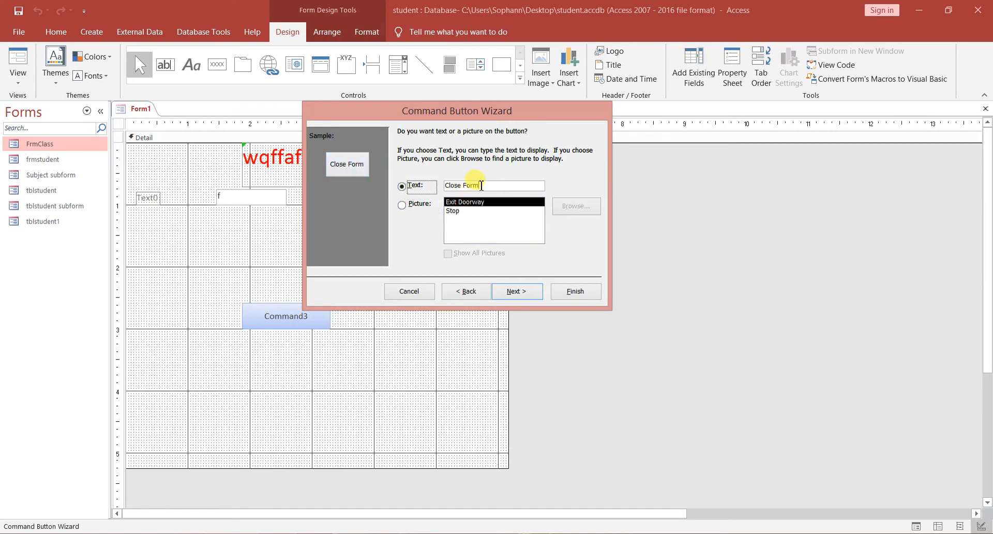
pyautogui.click(530, 292)
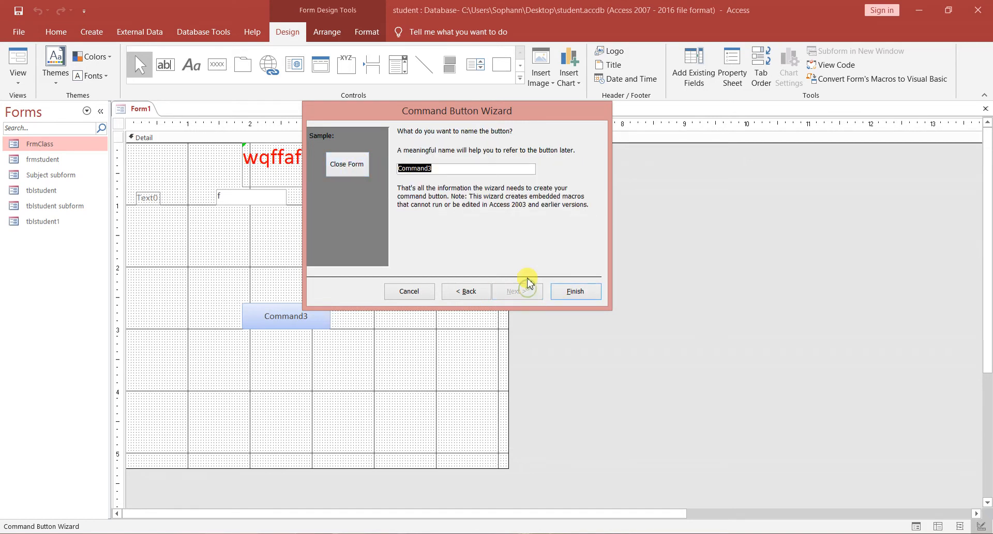
pyautogui.click(590, 295)
pyautogui.click(265, 311)
pyautogui.click(275, 267)
pyautogui.click(985, 108)
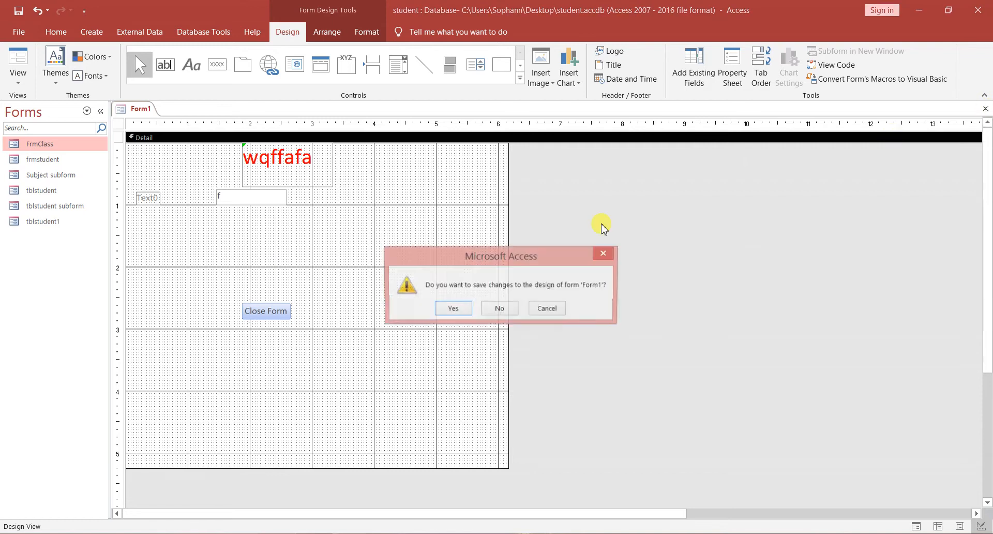
pyautogui.click(562, 310)
pyautogui.click(273, 319)
pyautogui.click(318, 293)
# Try out the Close Form button in Form View, cancelling the request to save the design changes.
pyautogui.click(18, 75)
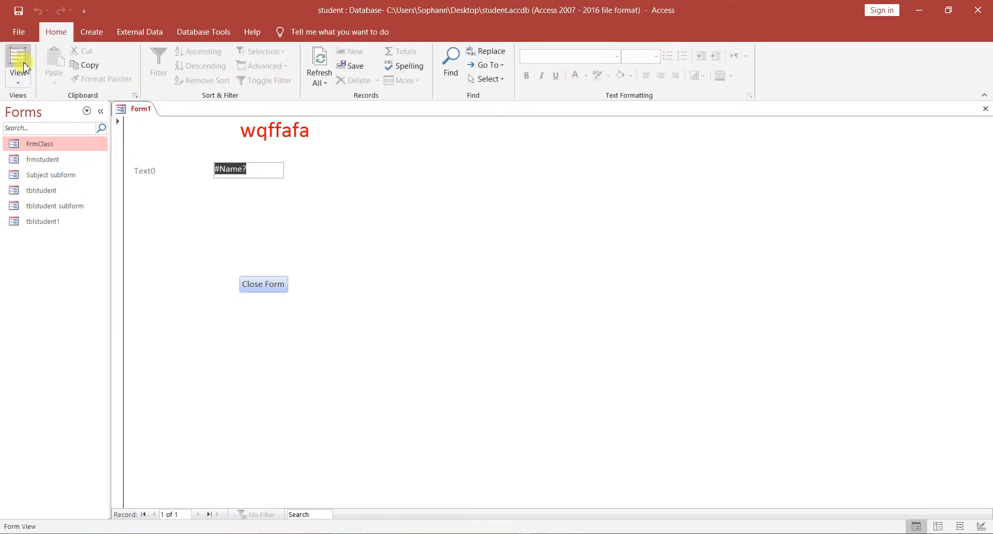
pyautogui.click(260, 285)
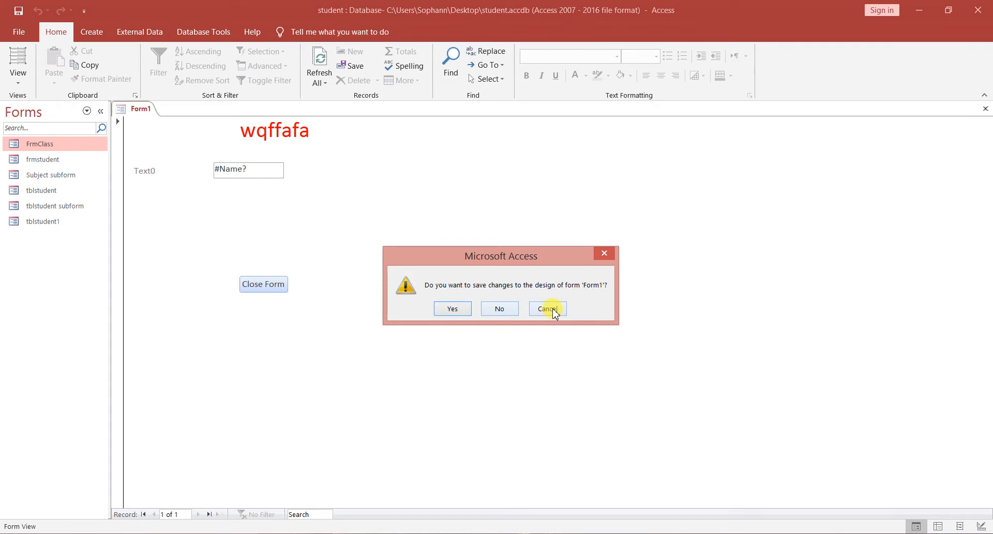
pyautogui.click(550, 309)
# Return the form to Design View and move the Close Form button to the right of the Text0 text box.
pyautogui.click(19, 75)
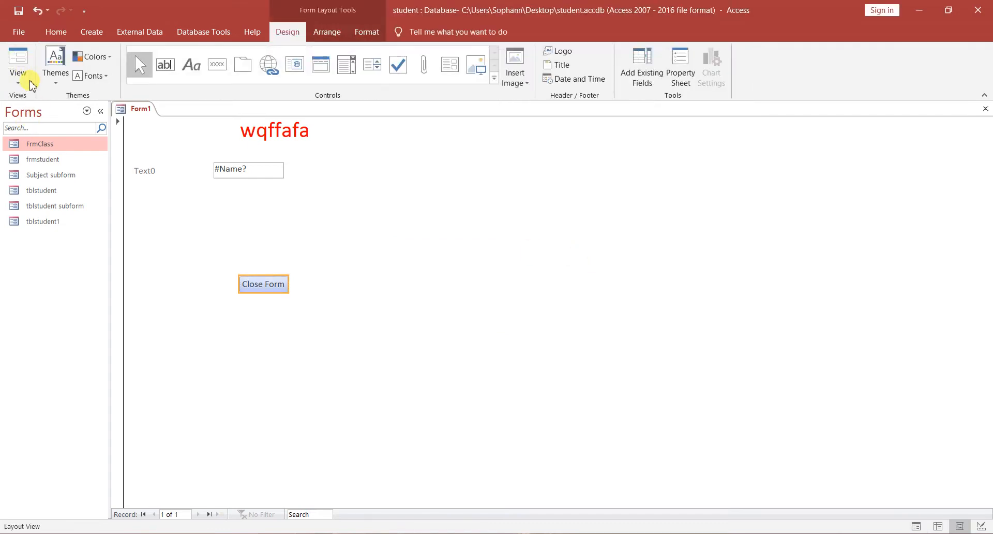
pyautogui.click(26, 83)
pyautogui.click(24, 184)
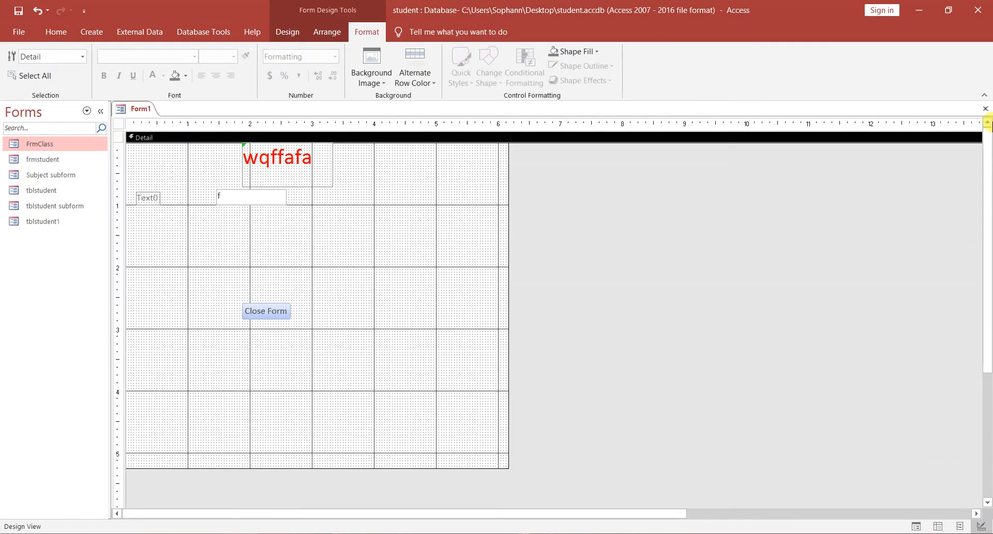
pyautogui.moveTo(266, 312); pyautogui.dragTo(381, 203)
pyautogui.click(327, 275)
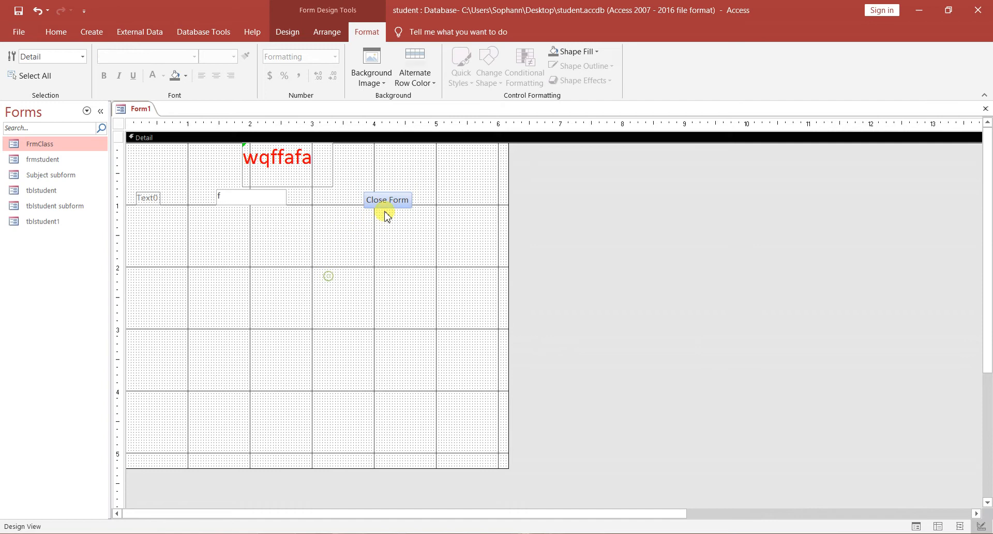
pyautogui.click(985, 108)
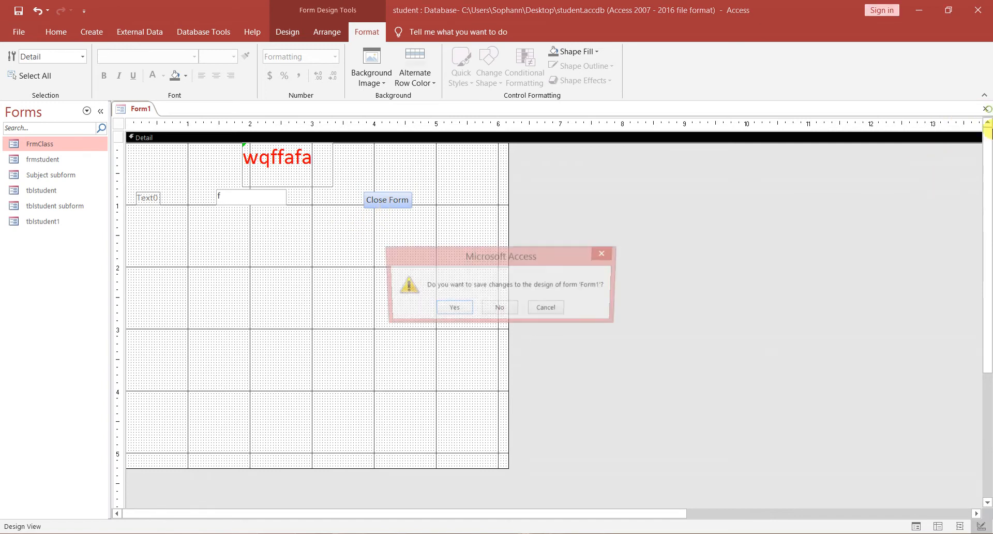
pyautogui.click(453, 309)
pyautogui.write('q')
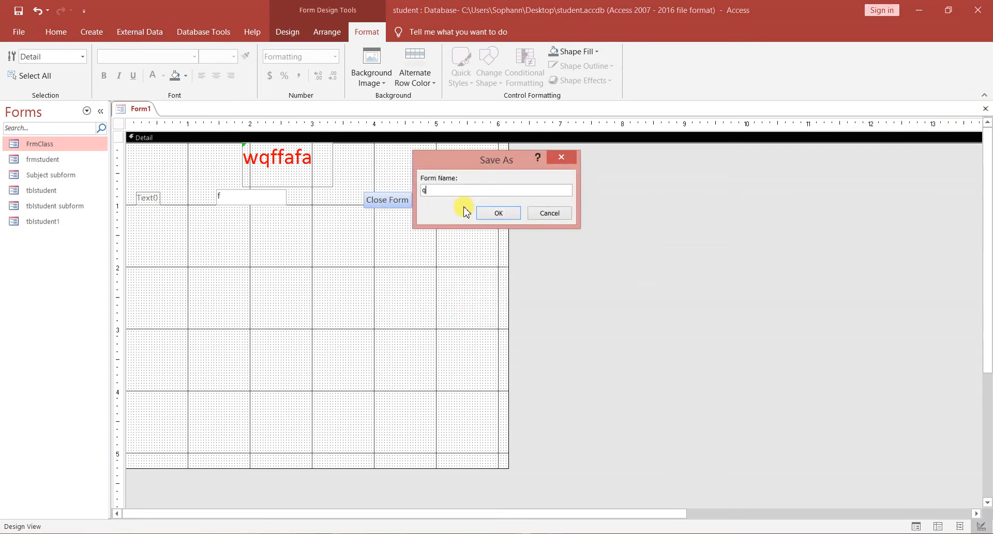
pyautogui.click(477, 209)
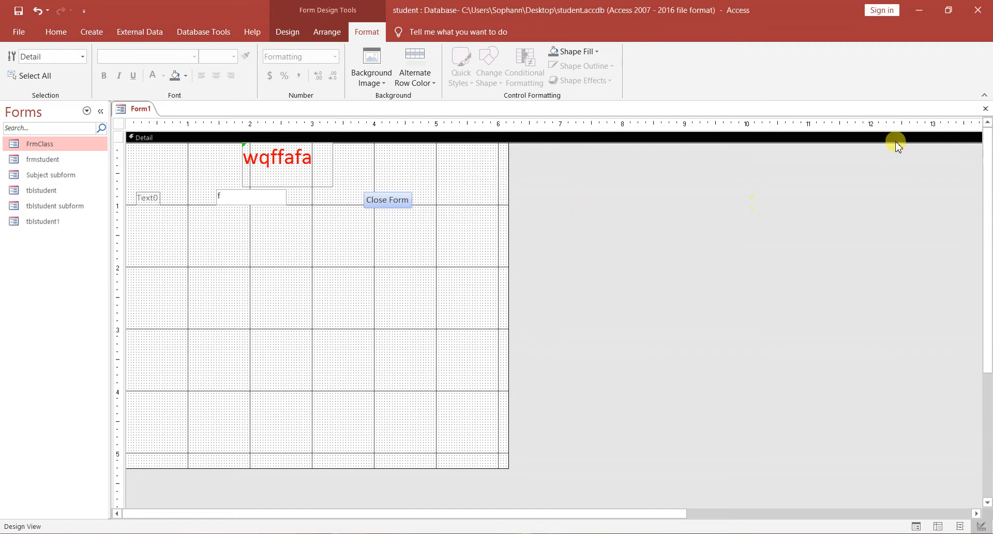
# Close the form and save its design under the name Form1.
pyautogui.click(985, 108)
pyautogui.click(454, 308)
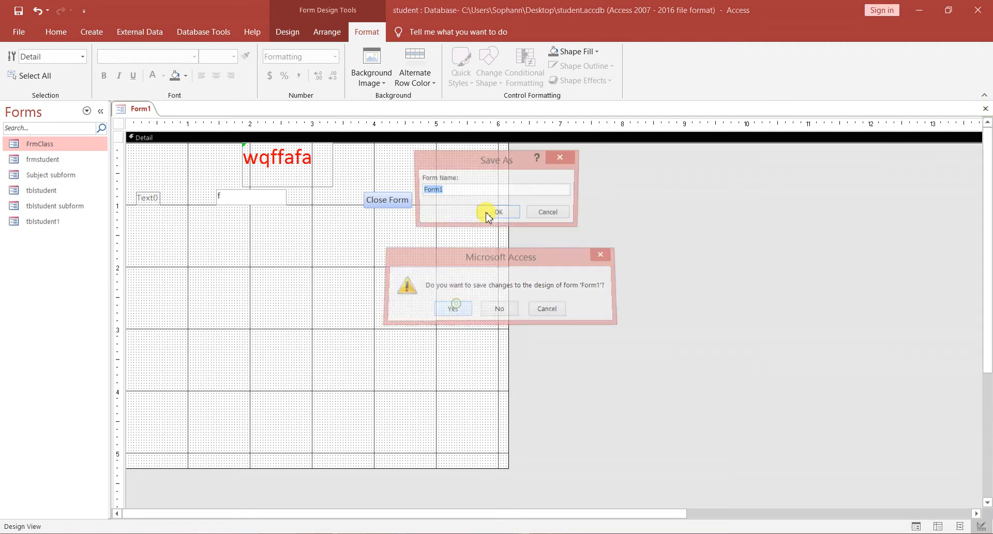
pyautogui.click(484, 212)
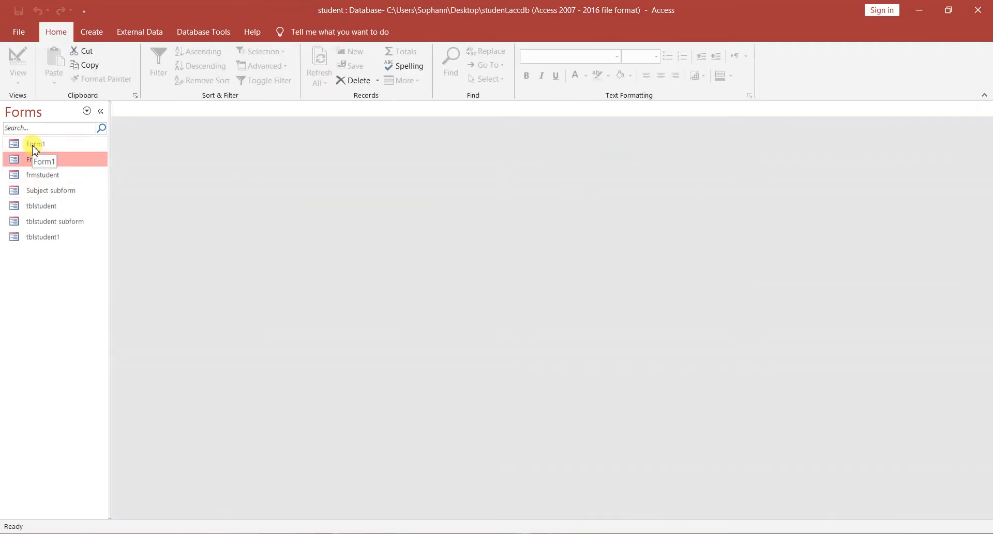
# Test the Close Form button by repeatedly opening Form1 and closing it with the button.
pyautogui.doubleClick(33, 145)
pyautogui.click(226, 171)
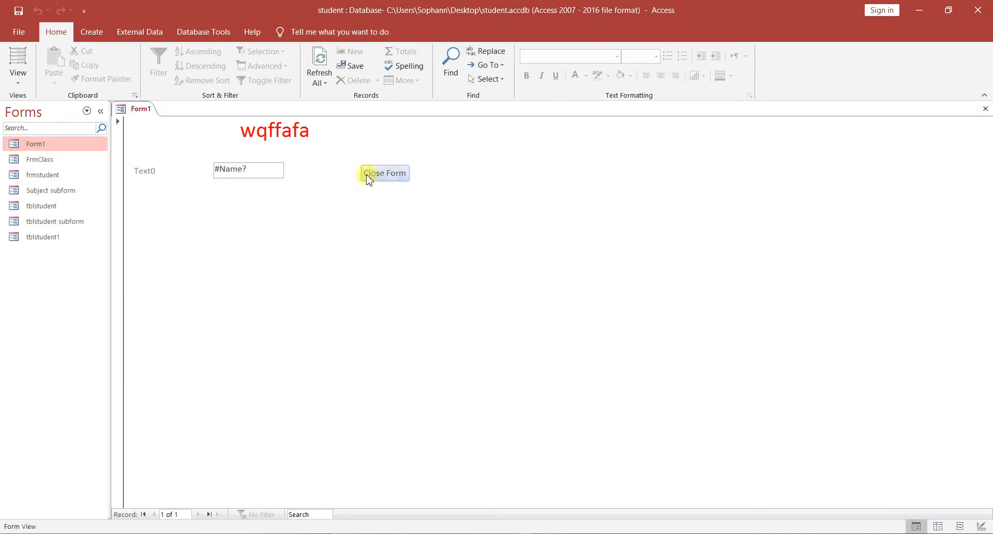
pyautogui.click(368, 174)
pyautogui.doubleClick(79, 144)
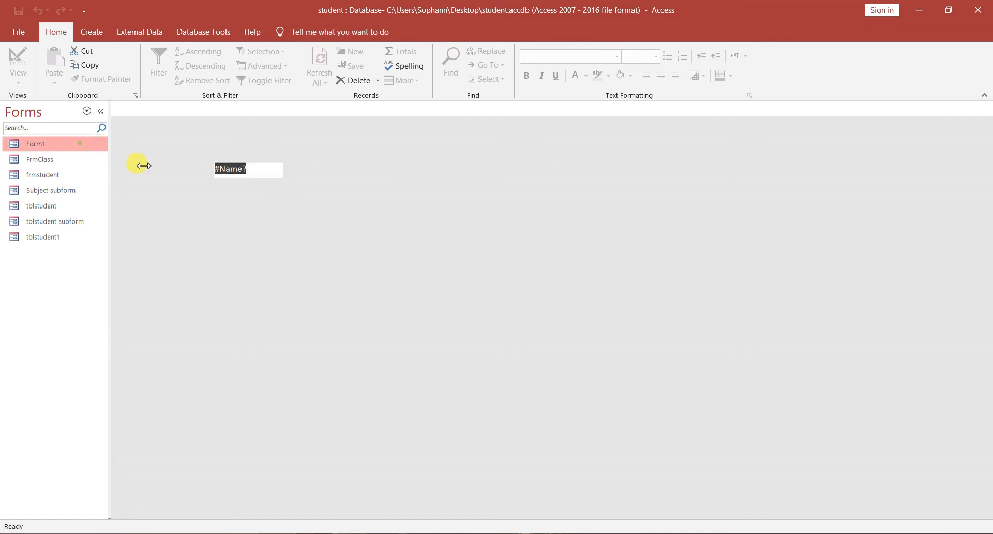
pyautogui.click(376, 176)
pyautogui.doubleClick(73, 144)
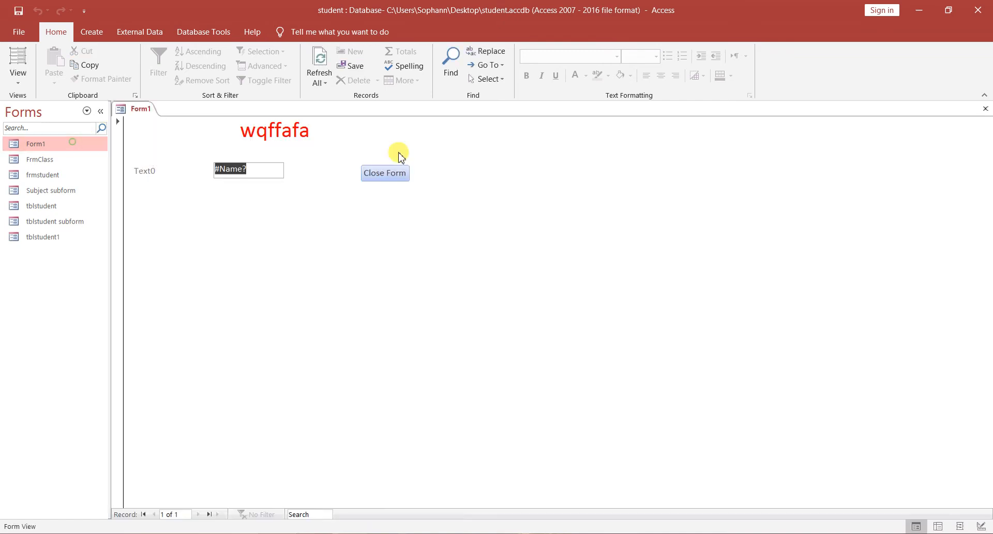
pyautogui.click(399, 172)
pyautogui.doubleClick(57, 145)
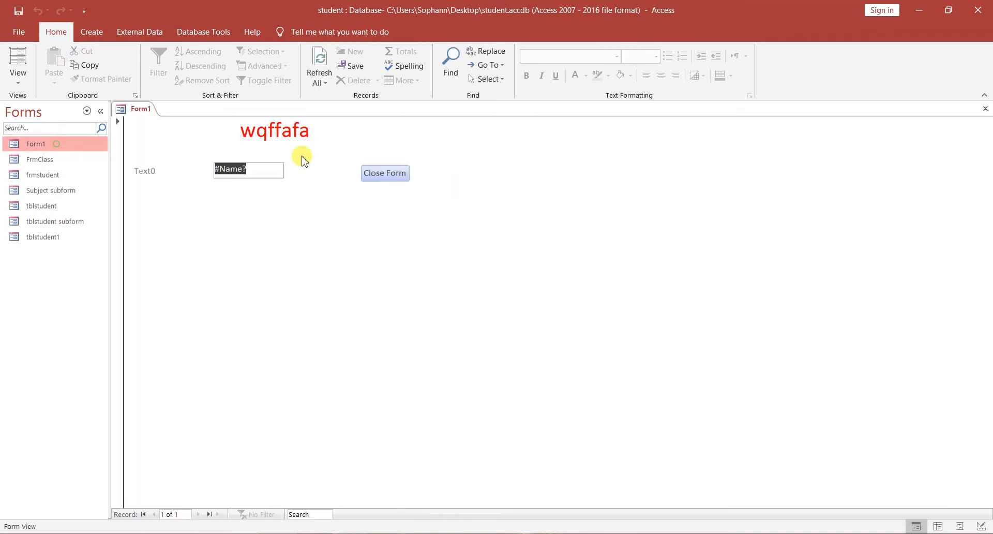
pyautogui.click(390, 173)
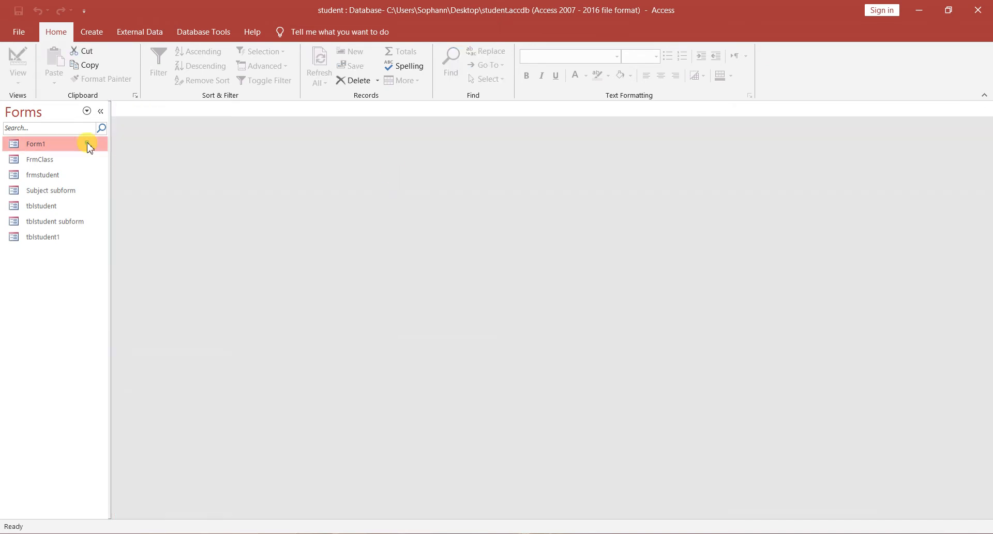
# Open Form1 and switch it to Design View.
pyautogui.doubleClick(88, 144)
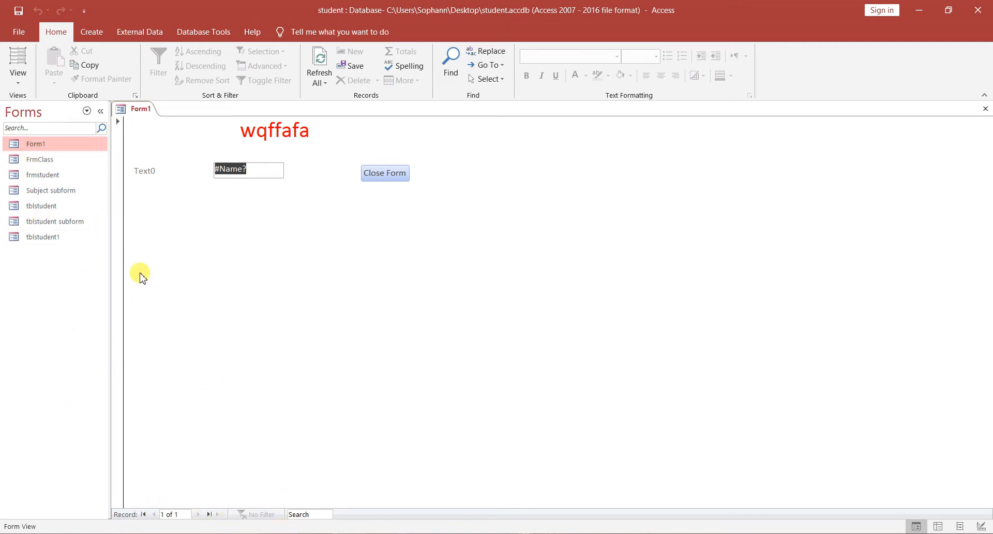
pyautogui.rightClick(120, 246)
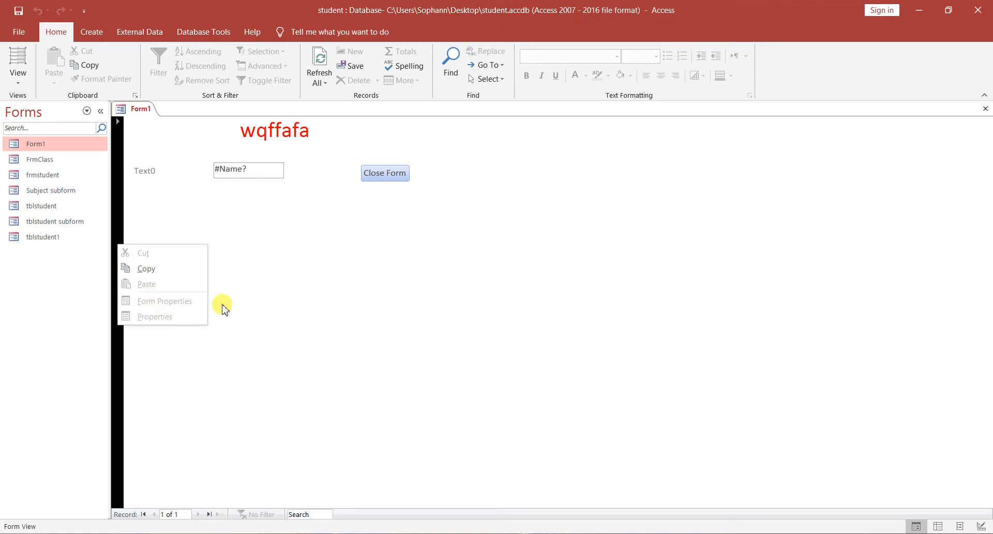
pyautogui.click(278, 246)
pyautogui.click(18, 75)
pyautogui.click(38, 187)
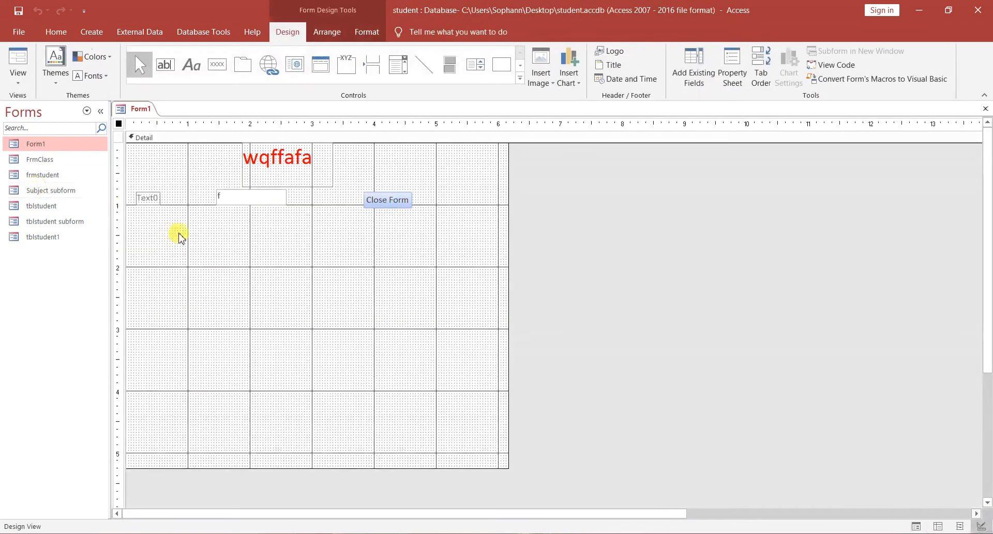
# Examine the form's full property list, including the Min Max Buttons options, and close the Property Sheet.
pyautogui.click(130, 138)
pyautogui.click(118, 124)
pyautogui.rightClick(119, 127)
pyautogui.click(142, 244)
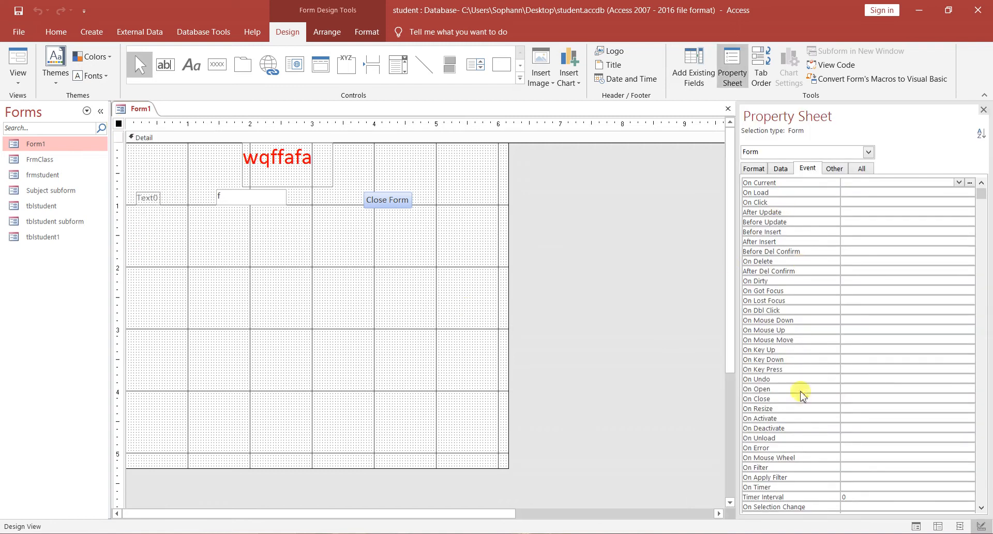
pyautogui.click(864, 168)
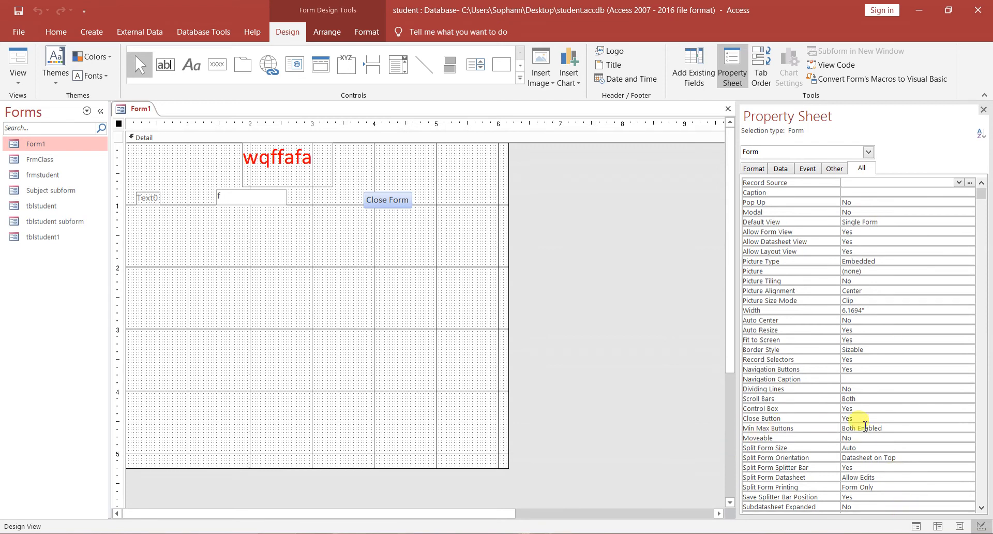
pyautogui.click(945, 428)
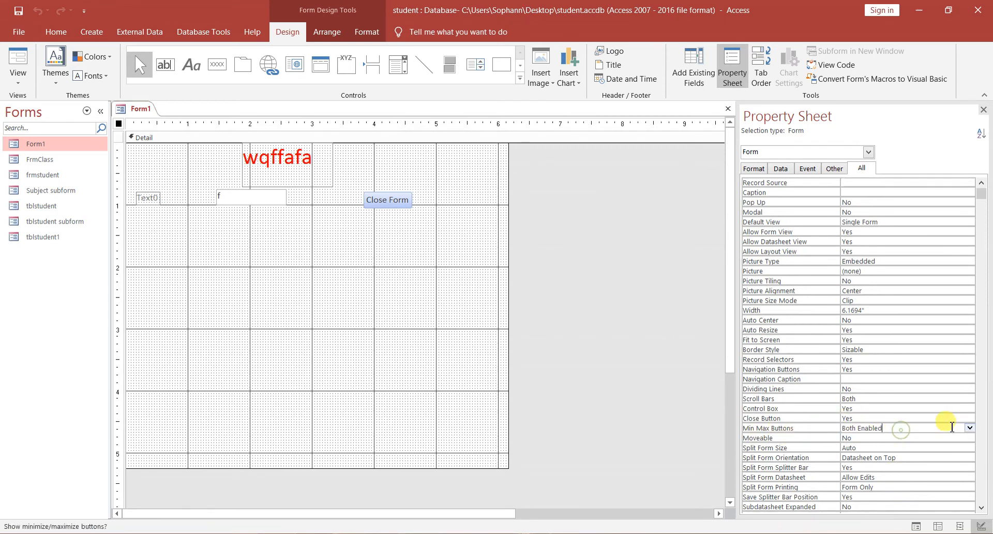
pyautogui.click(969, 427)
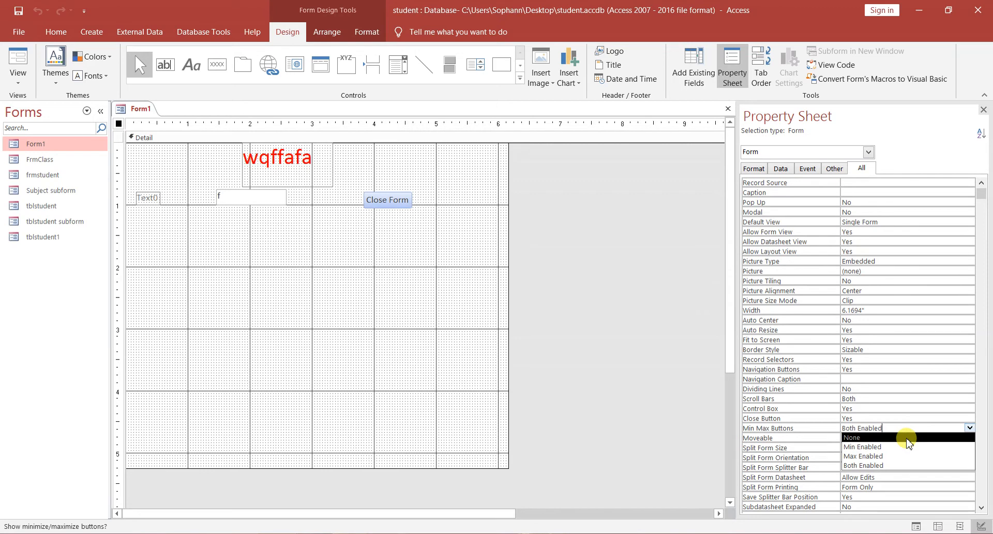
pyautogui.click(900, 389)
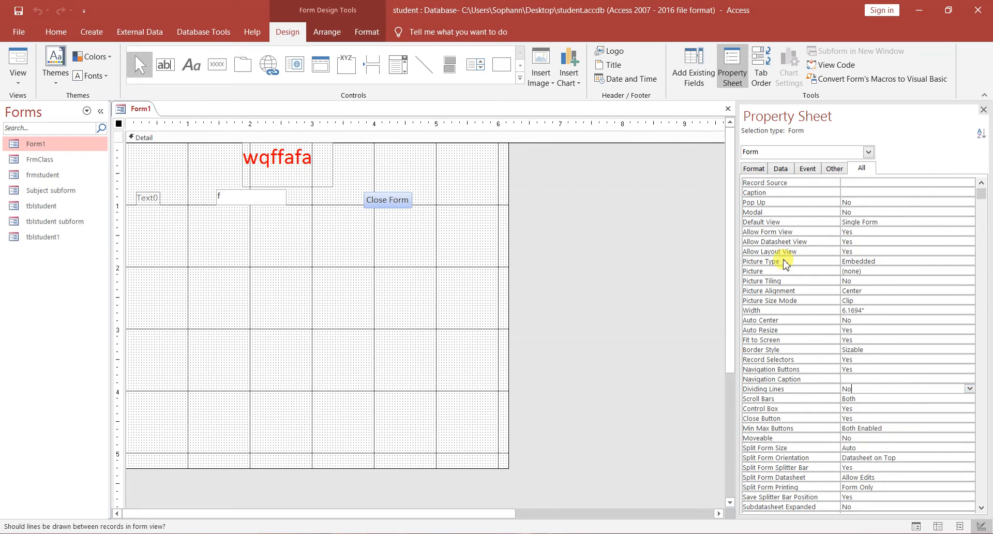
pyautogui.click(983, 110)
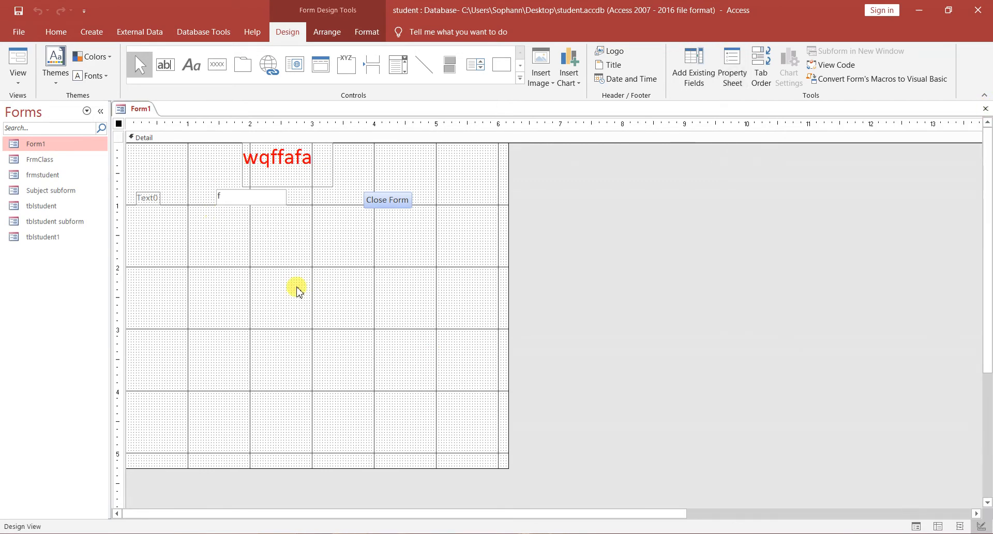
# Draw a tab control about 1.7 inches wide and 0.8 inches high in the Detail section, below the text box.
pyautogui.click(243, 65)
pyautogui.moveTo(216, 266); pyautogui.dragTo(320, 318)
pyautogui.click(269, 278)
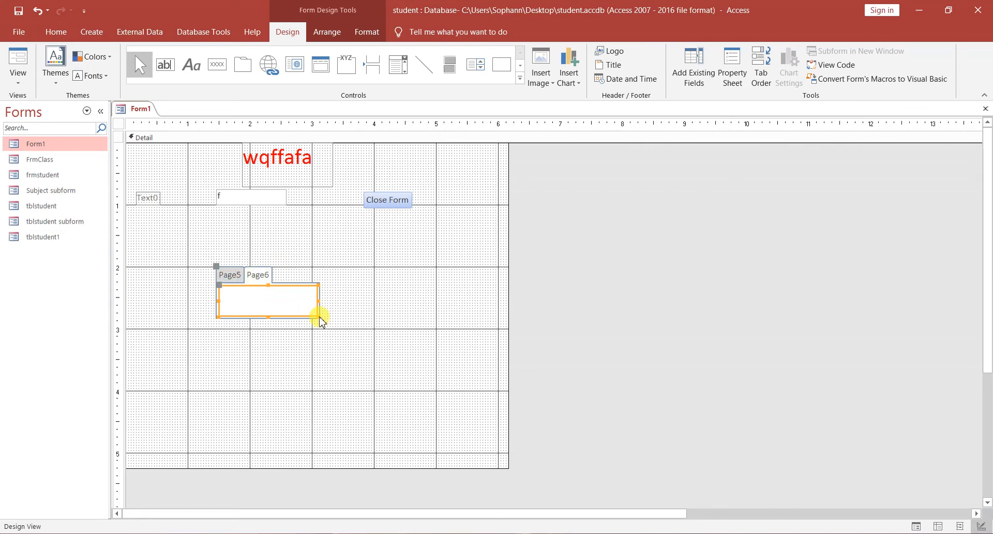
# Move the tab control up slightly, enlarge it to about 3.7 by 2.7 inches, and bring its first page to the front.
pyautogui.moveTo(317, 315); pyautogui.dragTo(387, 396)
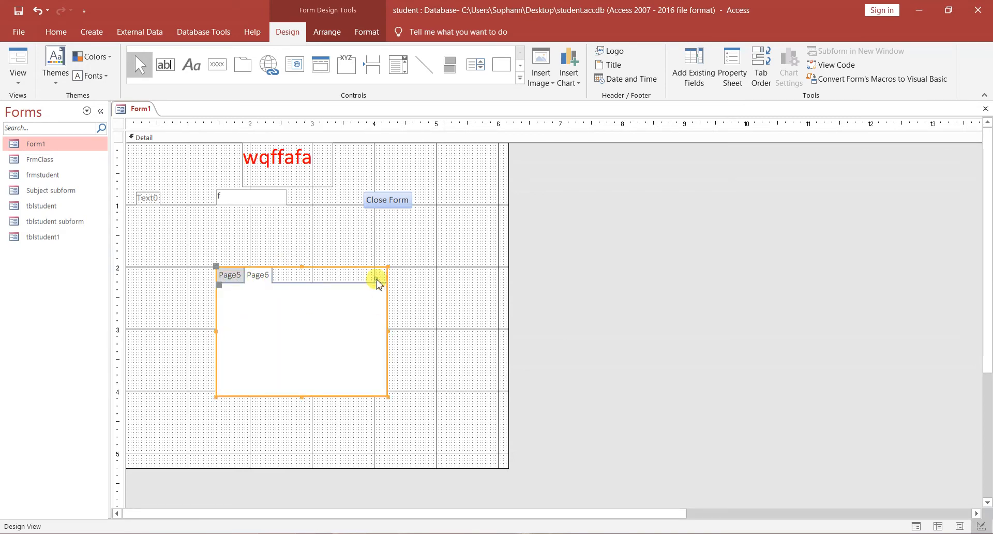
pyautogui.click(216, 278)
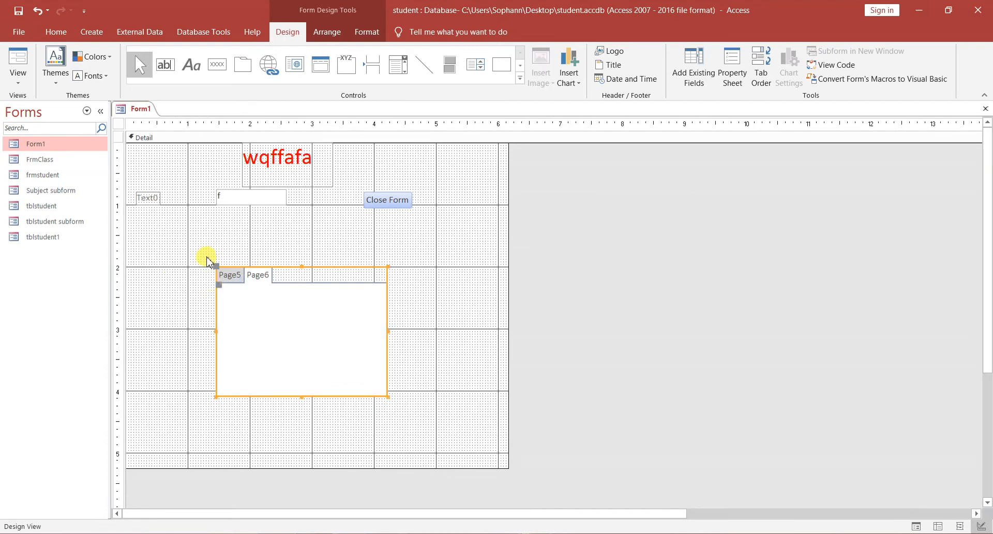
pyautogui.moveTo(218, 268); pyautogui.dragTo(175, 258)
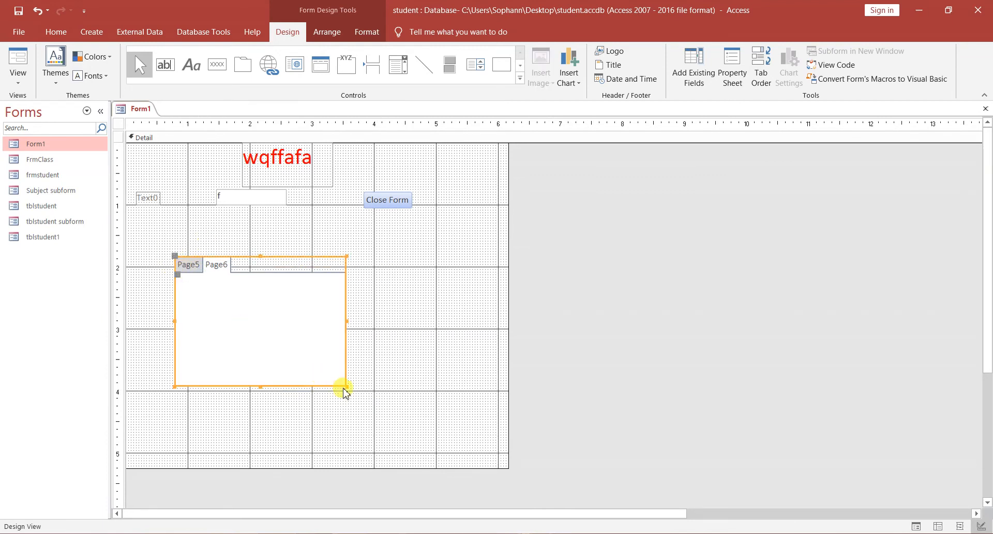
pyautogui.moveTo(347, 387); pyautogui.dragTo(402, 421)
pyautogui.click(465, 310)
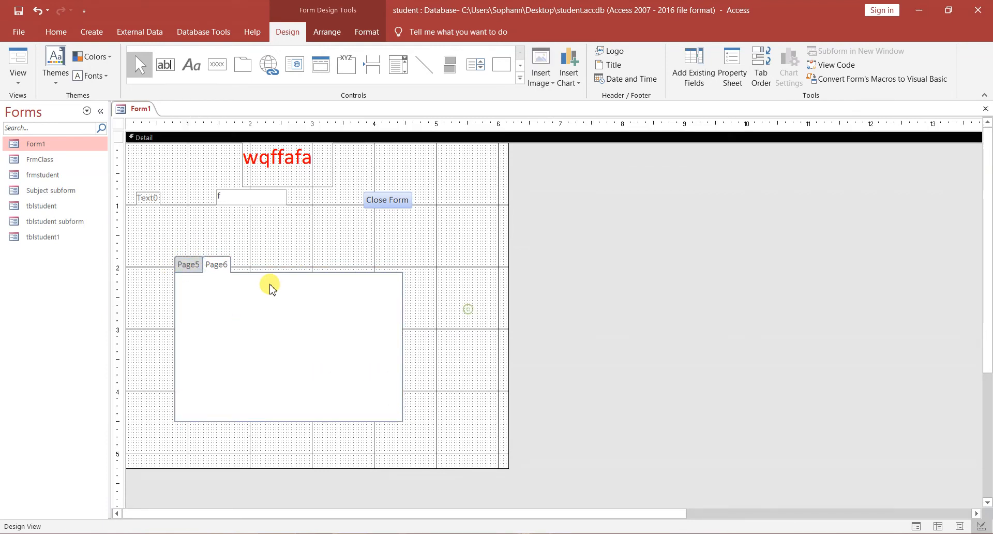
pyautogui.click(178, 262)
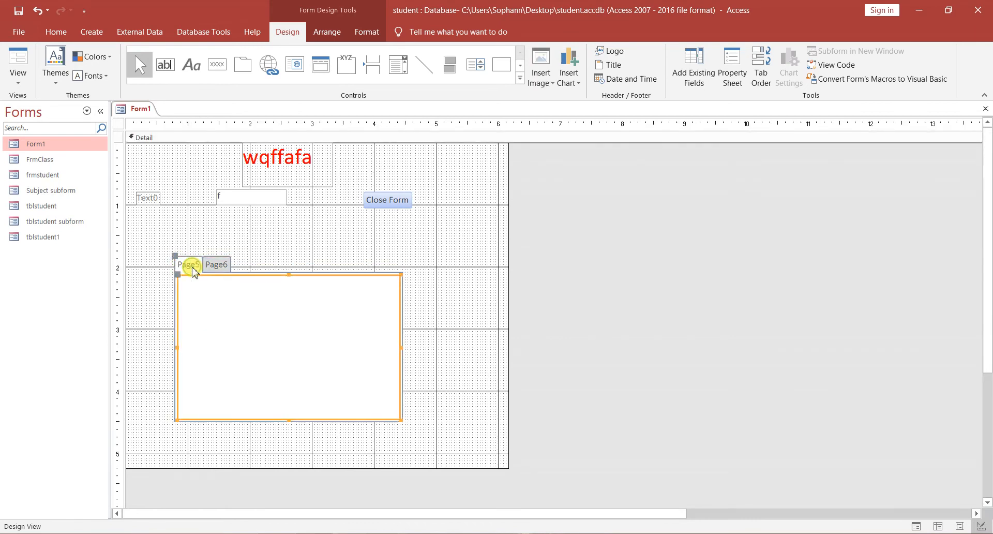
pyautogui.click(217, 325)
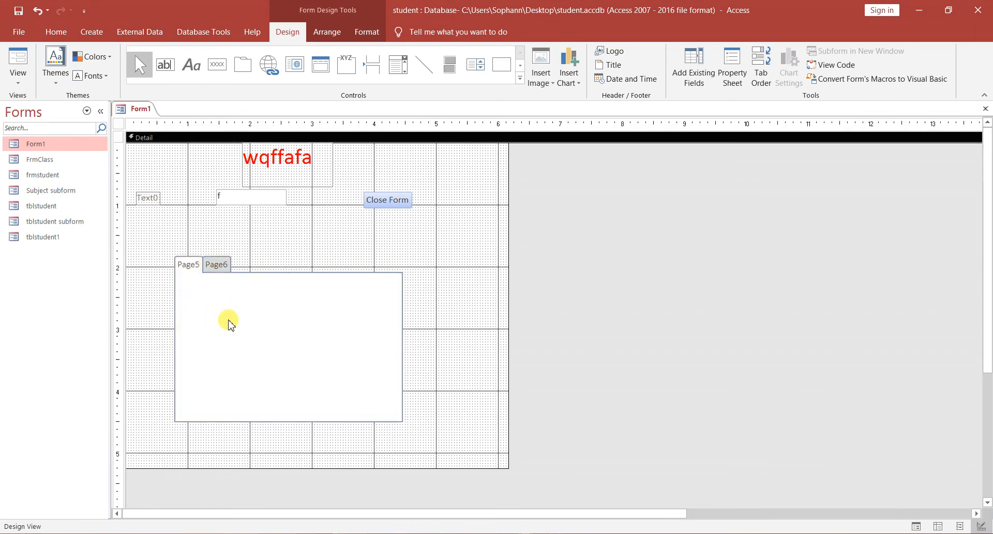
pyautogui.click(222, 348)
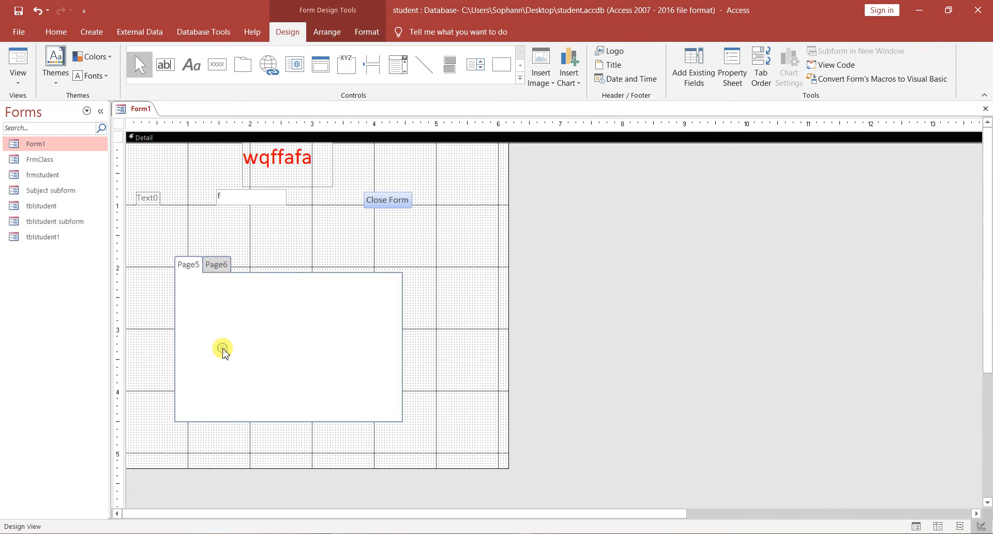
# Insert a hyperlink to the FrmClass form and place it just below the Close Form button.
pyautogui.click(268, 64)
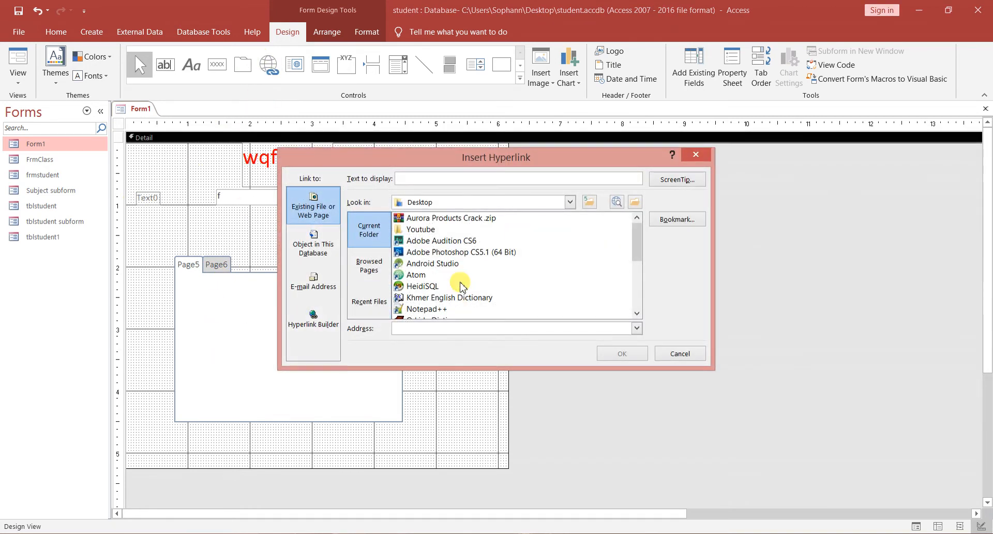
pyautogui.click(696, 154)
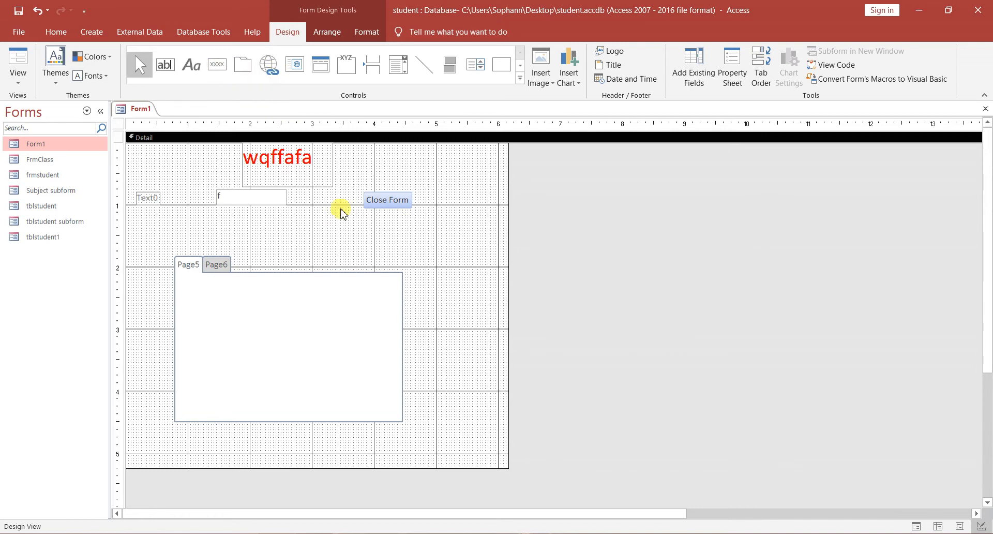
pyautogui.click(393, 203)
pyautogui.click(269, 65)
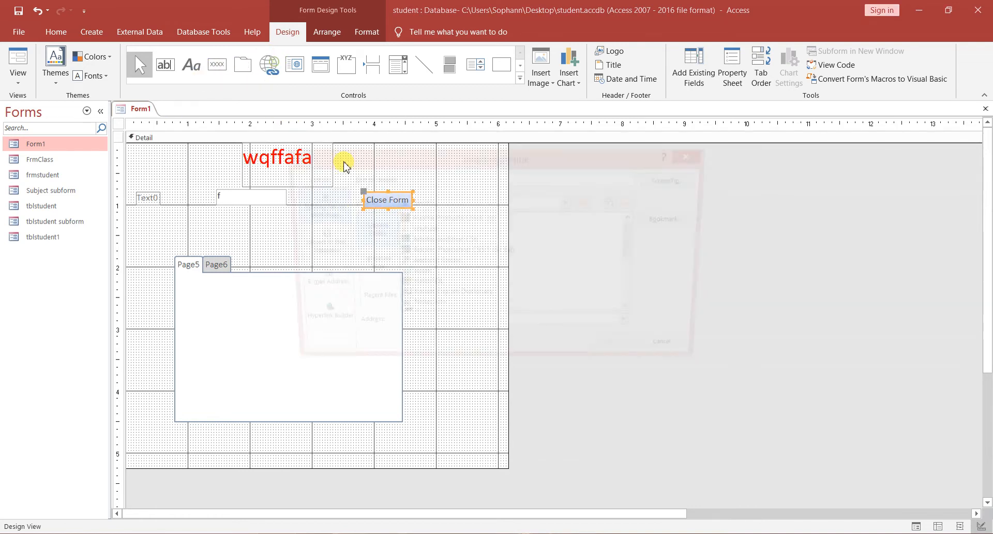
pyautogui.click(319, 241)
pyautogui.click(315, 282)
pyautogui.click(317, 242)
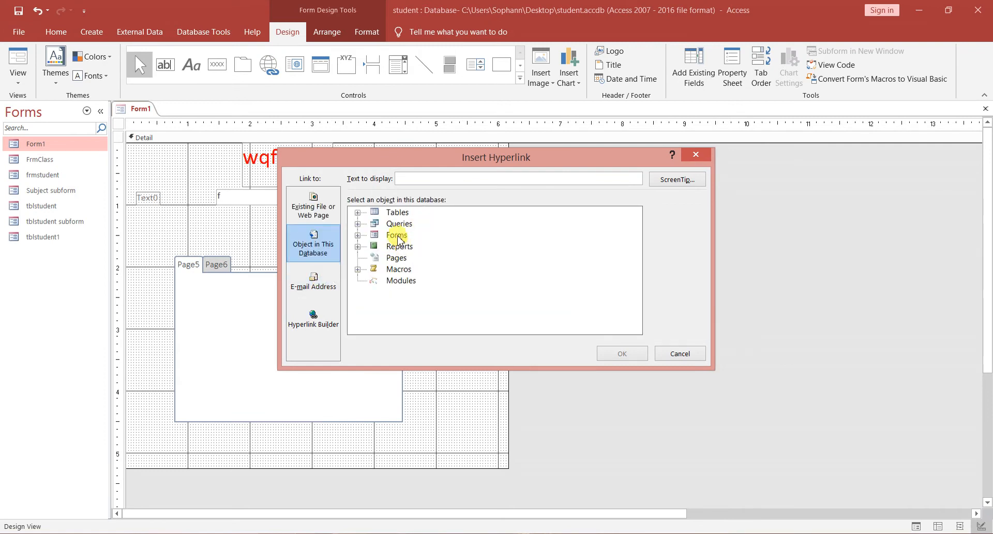
pyautogui.click(357, 235)
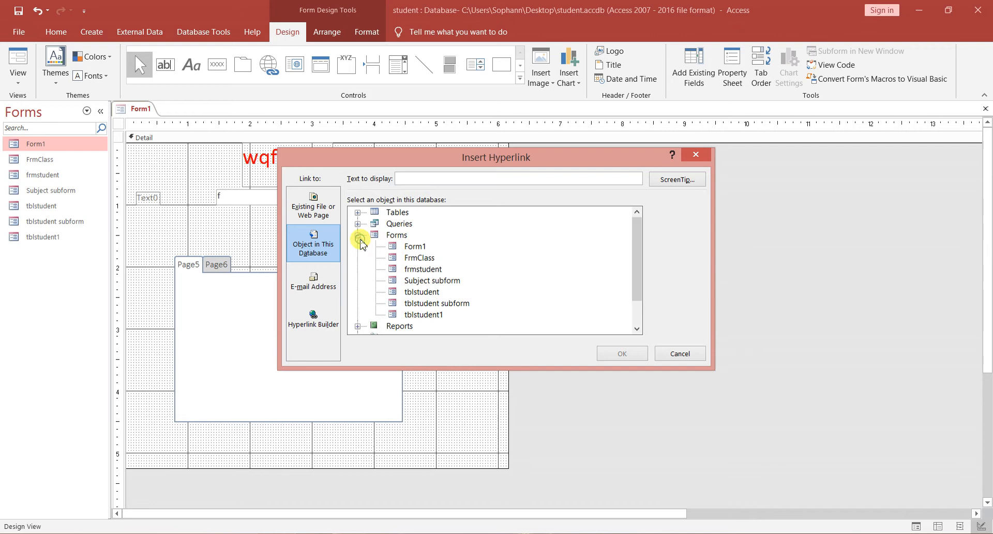
pyautogui.click(415, 246)
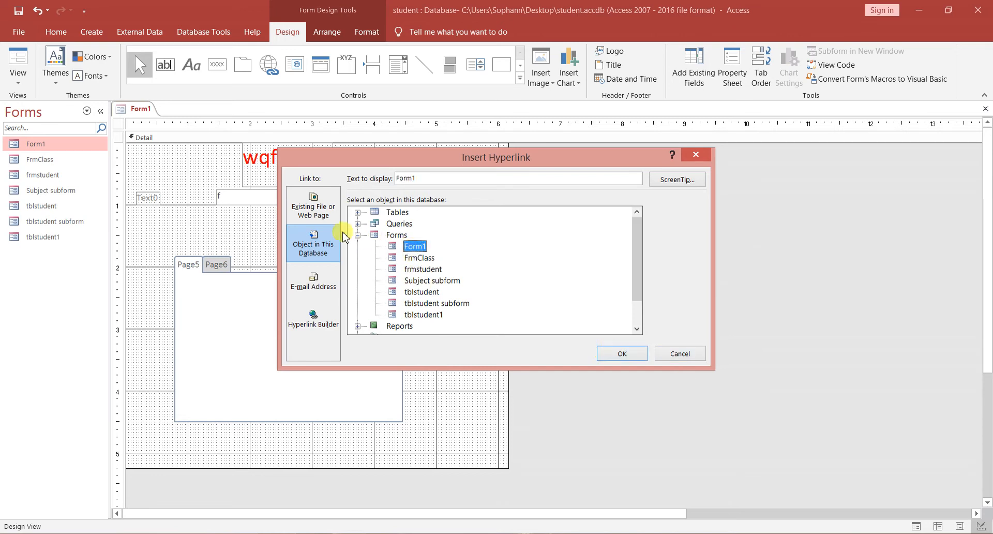
pyautogui.click(394, 262)
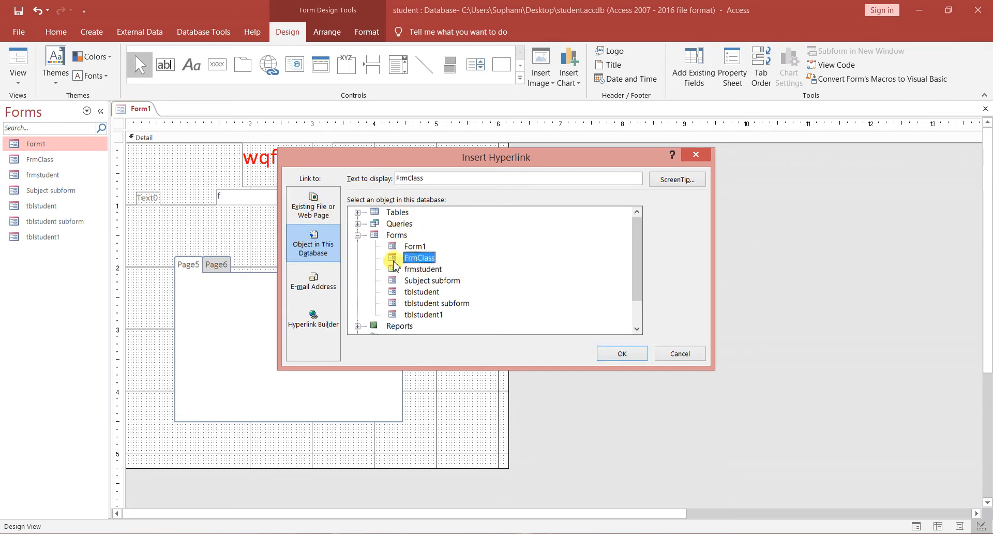
pyautogui.click(618, 353)
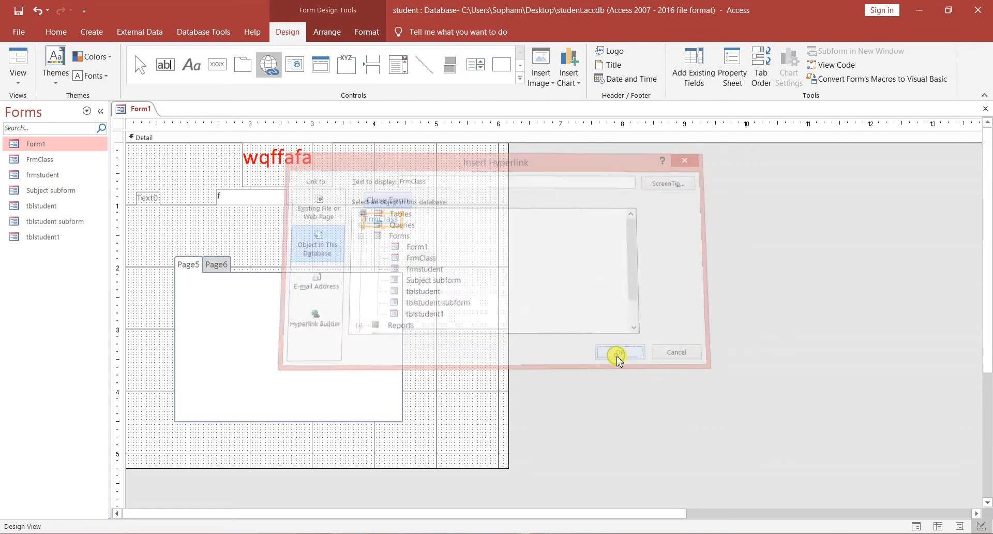
pyautogui.moveTo(376, 228); pyautogui.dragTo(392, 227)
# Test the FrmClass hyperlink in Form View by repeatedly opening FrmClass with it and closing that form.
pyautogui.click(18, 58)
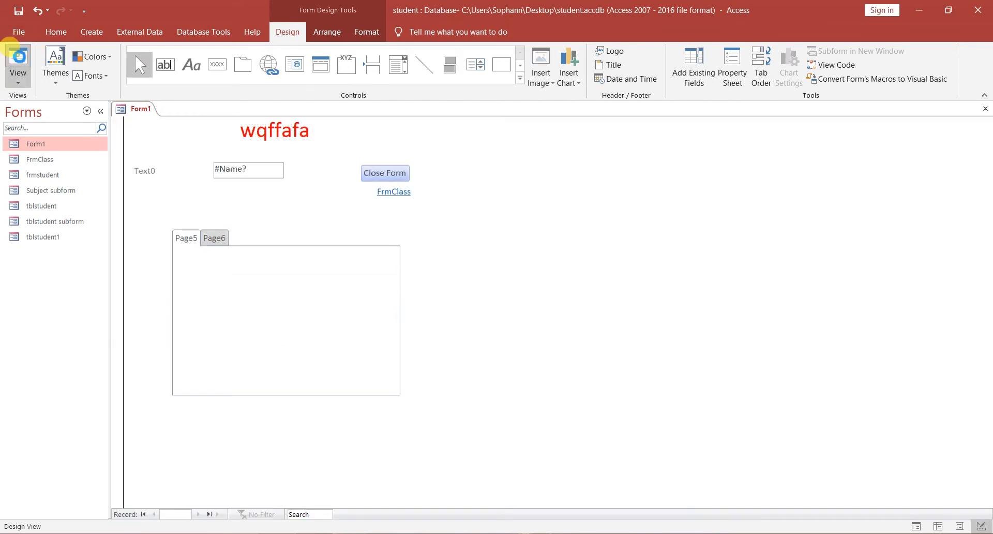
pyautogui.click(393, 192)
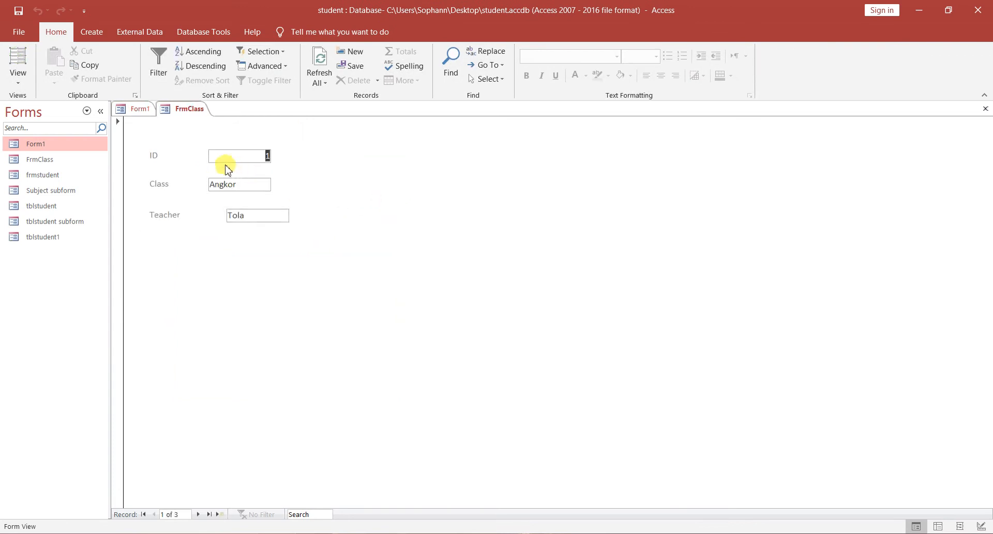
pyautogui.click(985, 108)
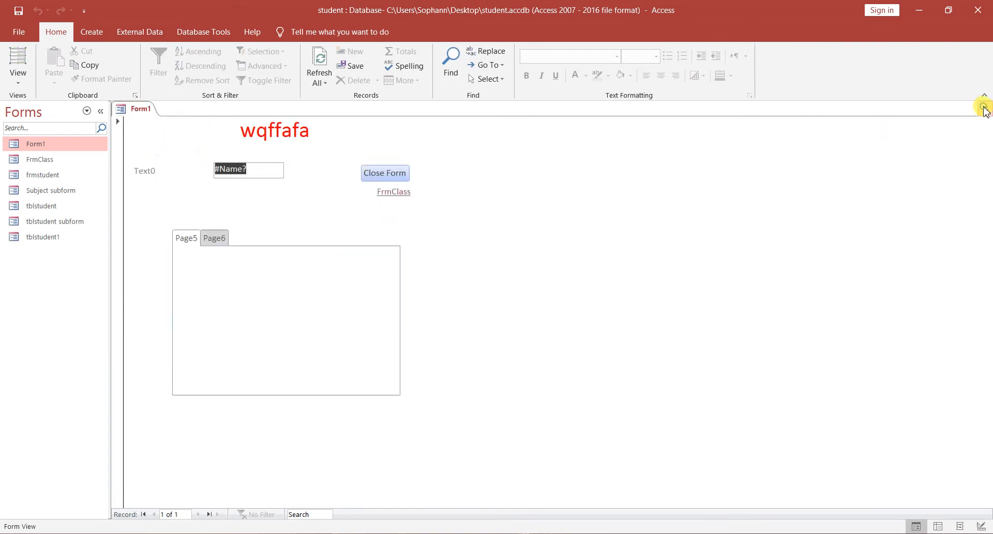
pyautogui.click(397, 193)
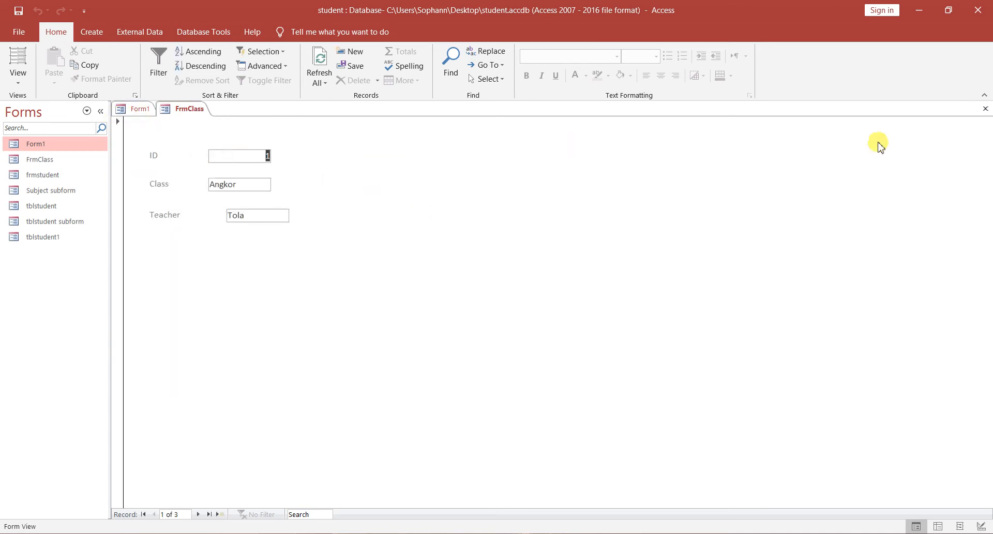
pyautogui.click(984, 108)
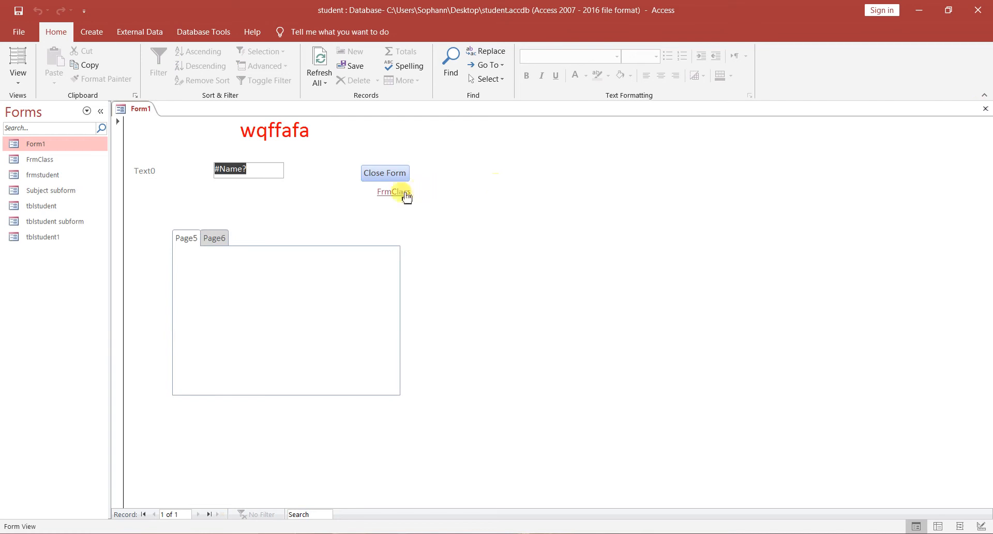
pyautogui.click(400, 193)
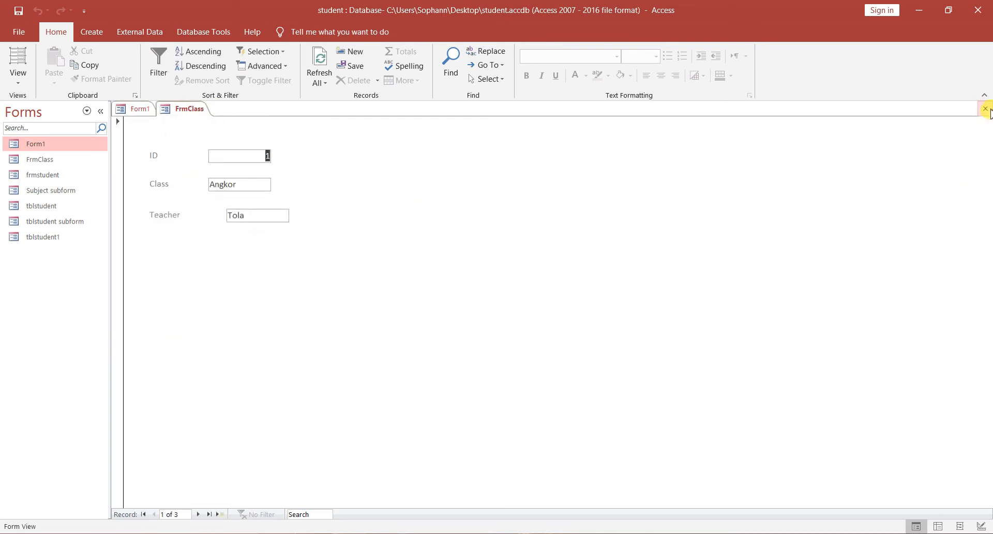
pyautogui.click(984, 108)
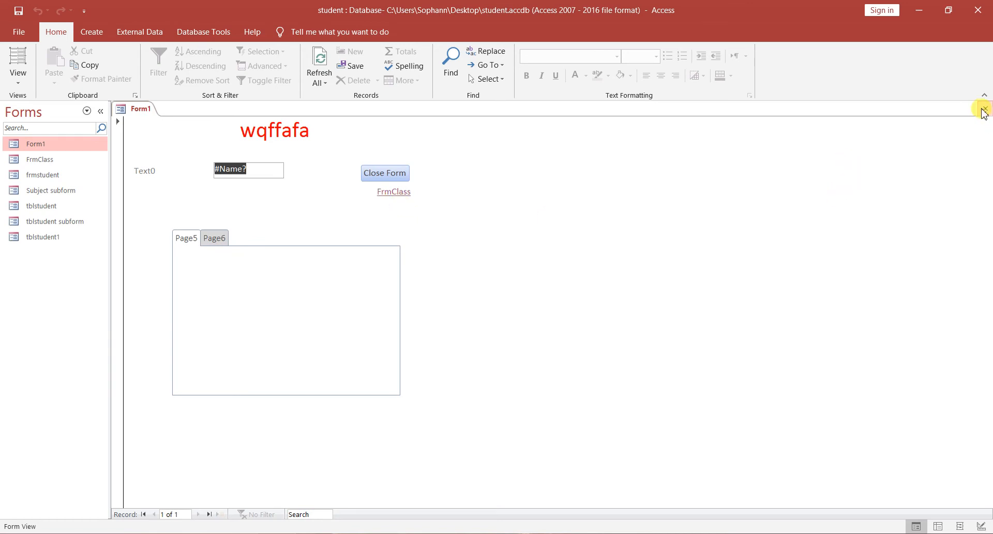
# Close Form1 without saving its design changes and reopen it in Design View.
pyautogui.click(985, 108)
pyautogui.click(499, 310)
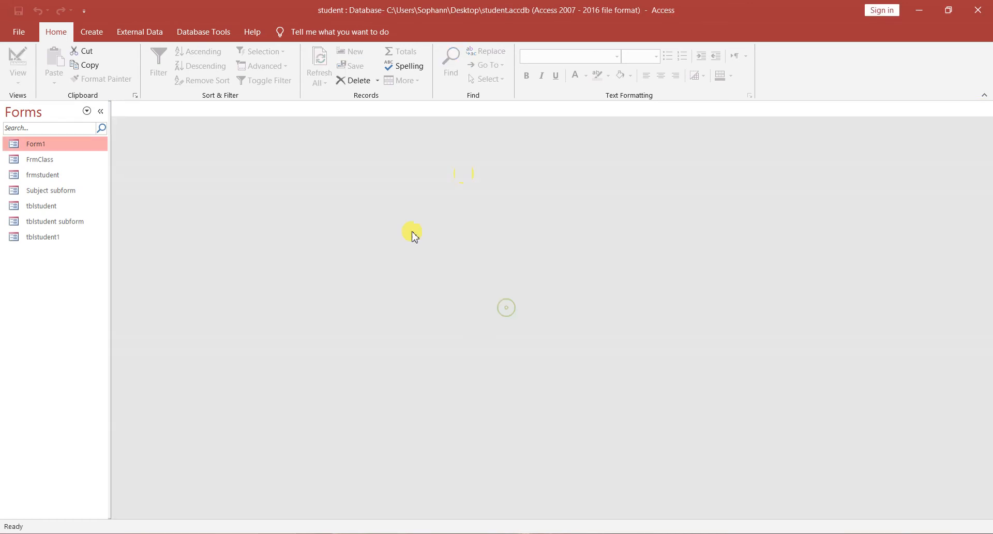
pyautogui.doubleClick(50, 138)
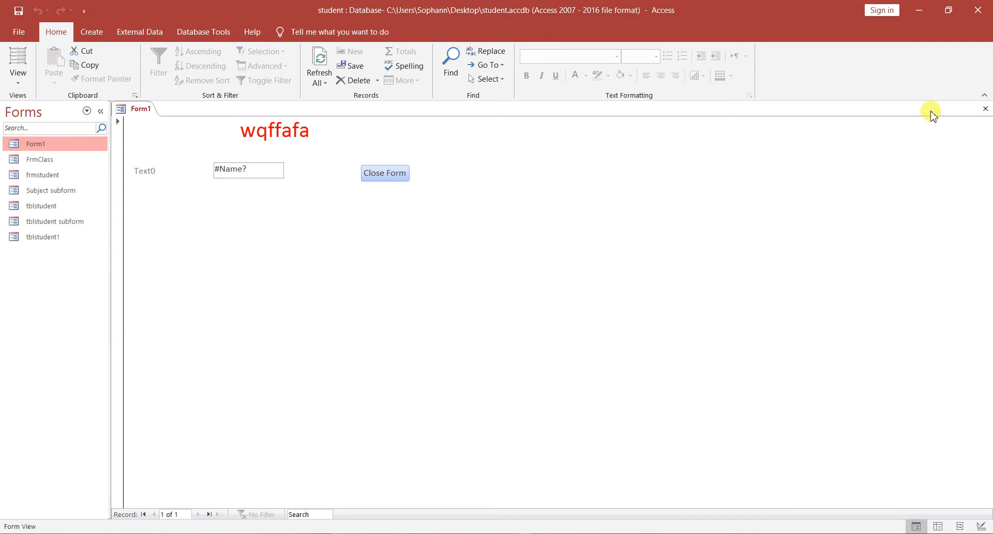
pyautogui.click(18, 77)
pyautogui.click(30, 186)
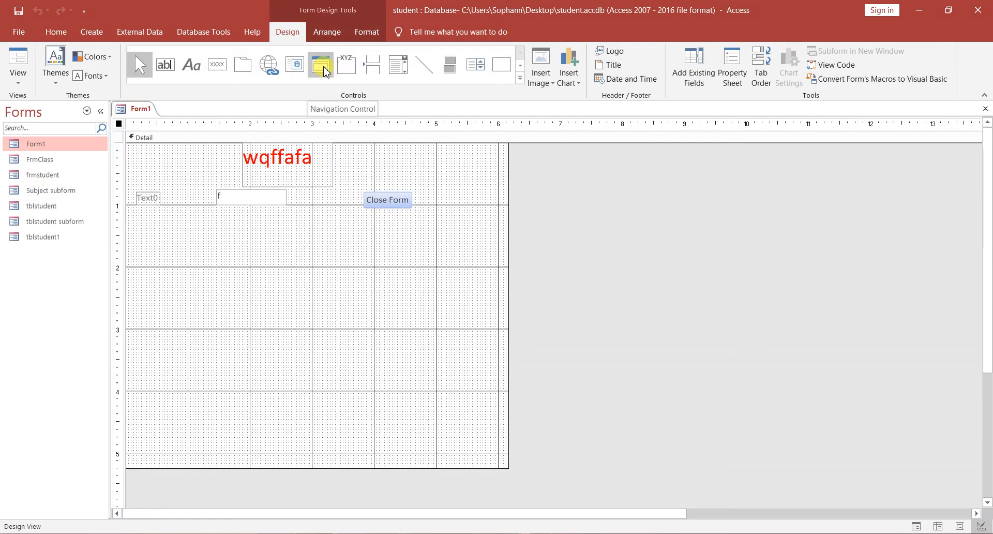
# Draw a check box about 1.2 inches wide and 1 inch high in the Detail section, below the text box.
pyautogui.click(519, 78)
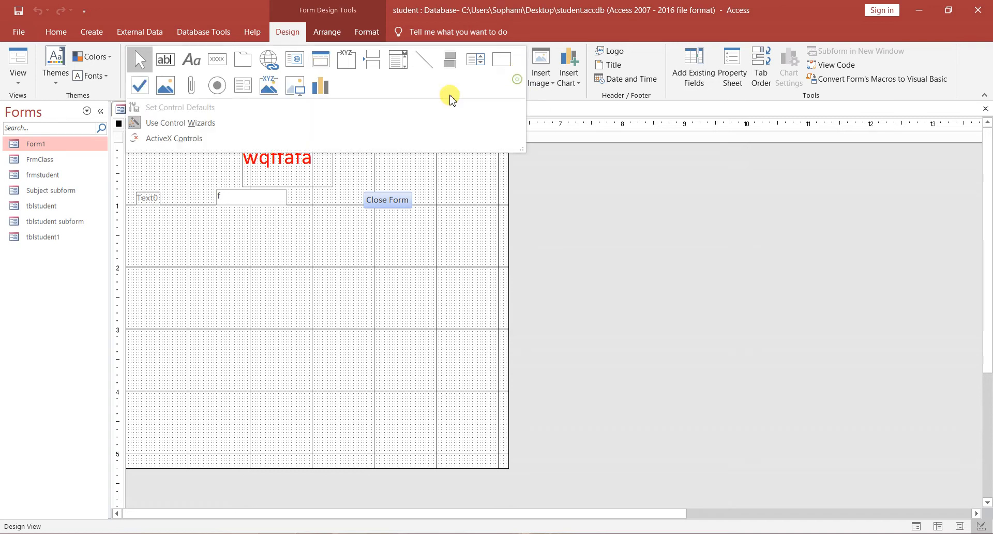
pyautogui.click(133, 87)
pyautogui.moveTo(177, 266); pyautogui.dragTo(302, 308)
pyautogui.click(179, 267)
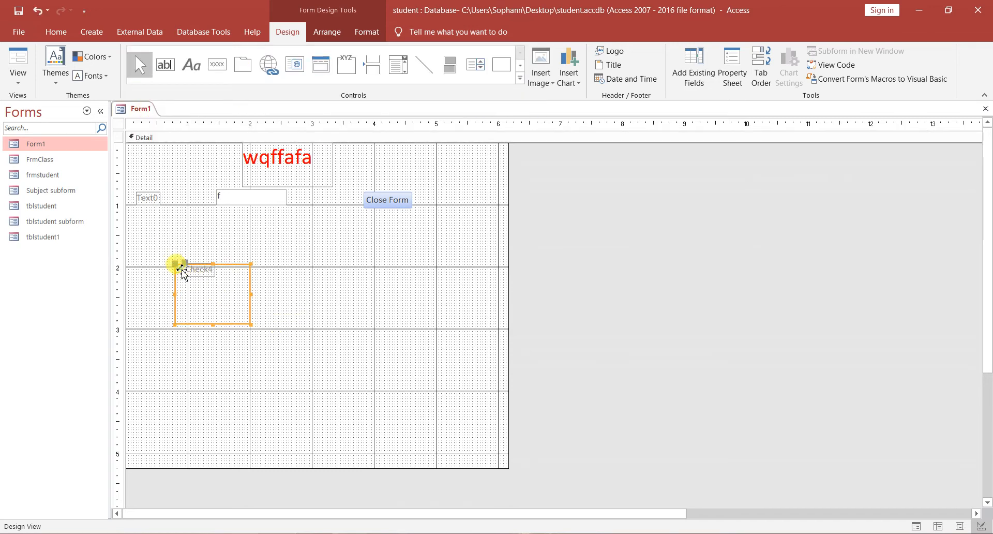
pyautogui.click(245, 249)
pyautogui.click(181, 269)
pyautogui.click(212, 282)
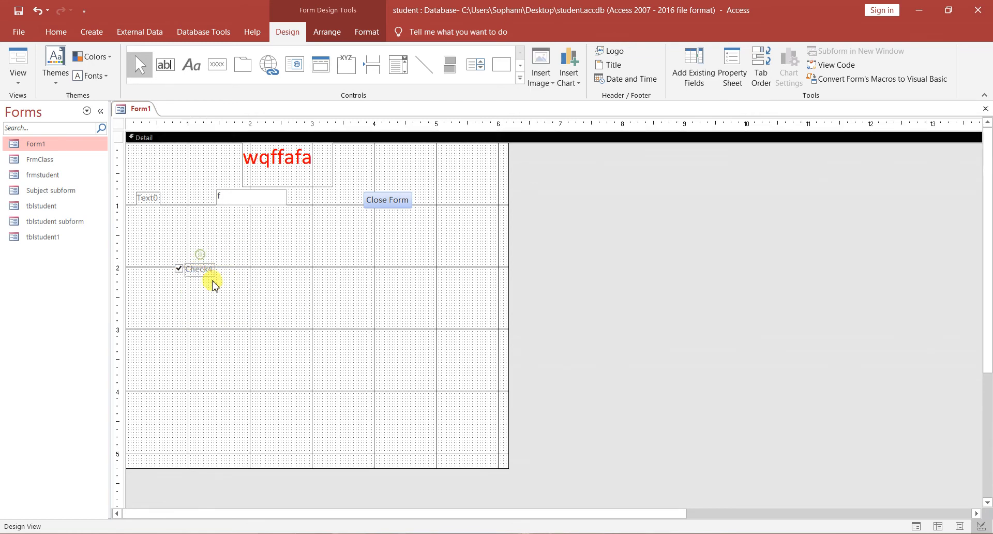
# Select the check box and its label separately and reduce the height of the check box's frame.
pyautogui.click(180, 269)
pyautogui.click(200, 270)
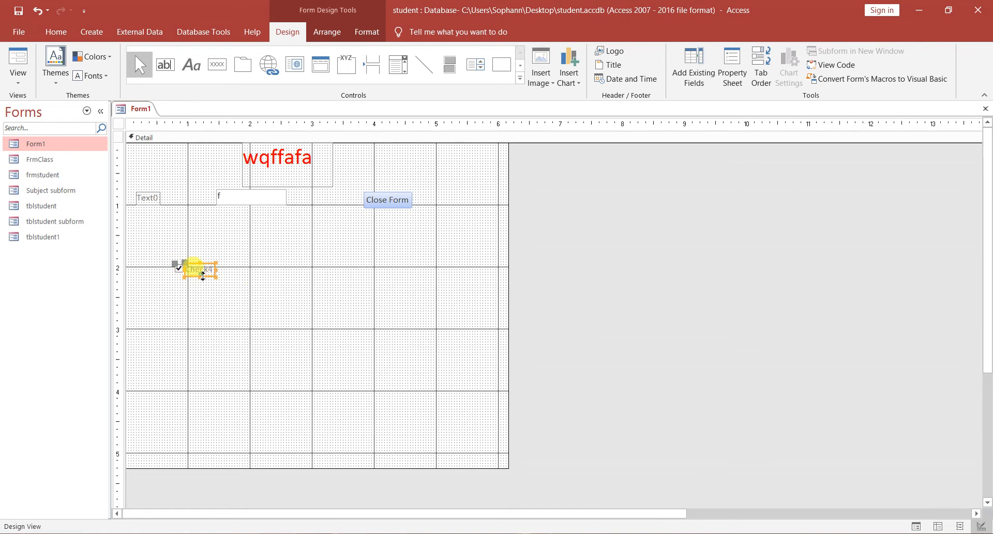
pyautogui.click(177, 269)
pyautogui.moveTo(250, 324); pyautogui.dragTo(262, 281)
pyautogui.click(213, 297)
pyautogui.click(221, 267)
pyautogui.click(237, 247)
pyautogui.click(235, 278)
pyautogui.click(293, 270)
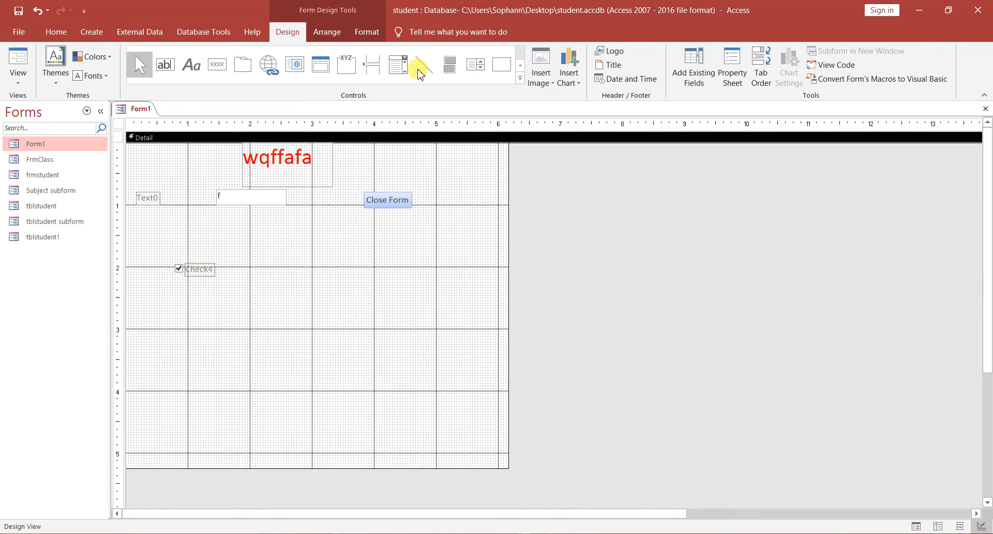
# Draw a combo box about 2.2 inches wide and 0.7 inches high beside the check box, with values typed in manually.
pyautogui.click(520, 78)
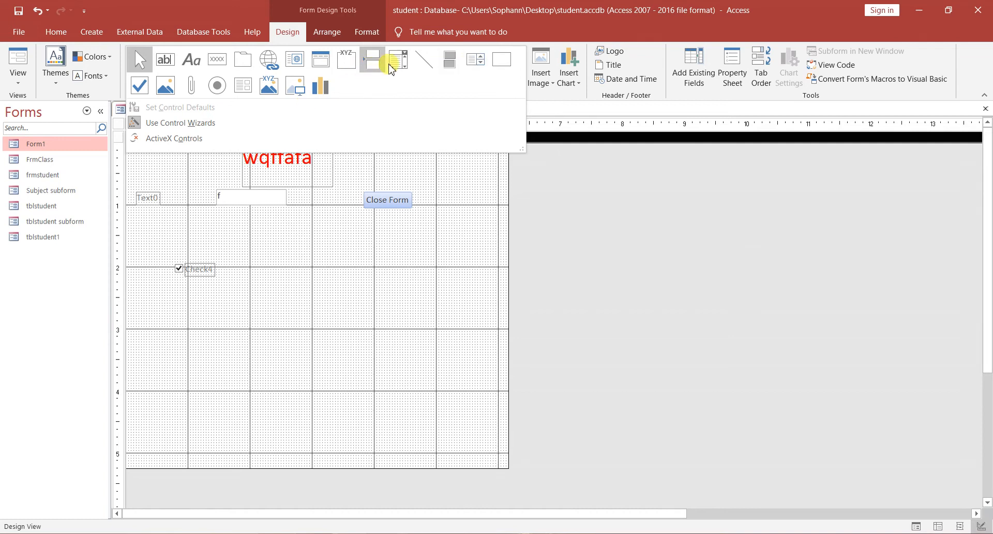
pyautogui.click(400, 67)
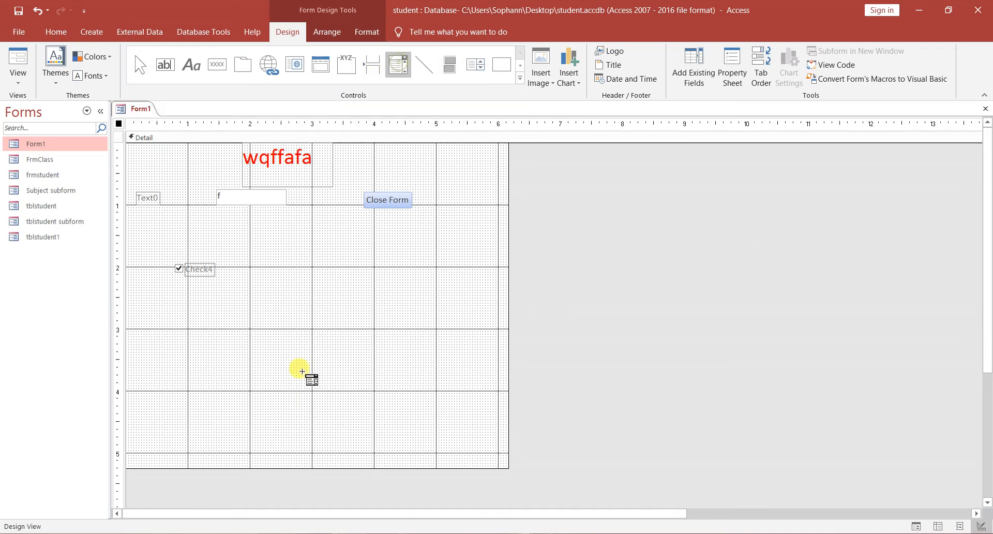
pyautogui.moveTo(276, 257); pyautogui.dragTo(414, 303)
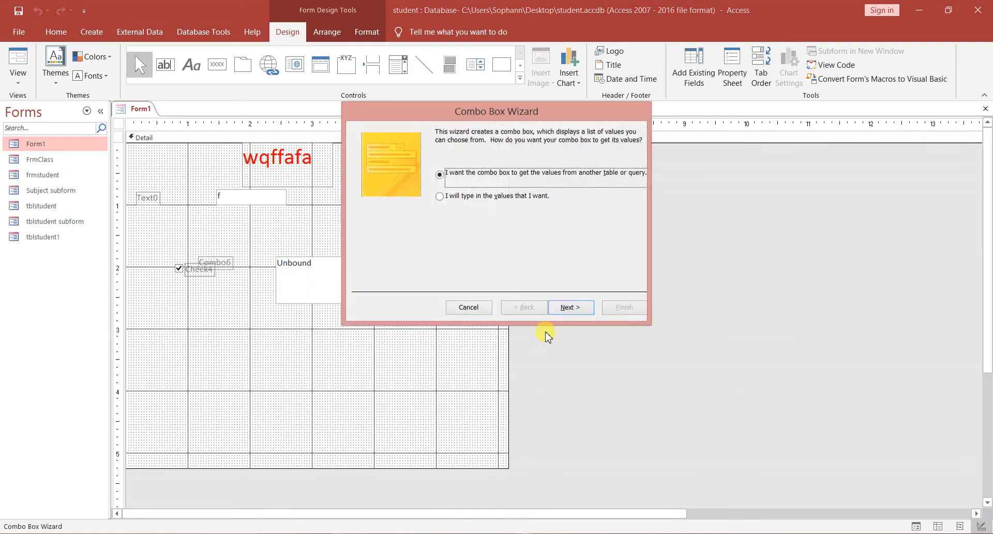
pyautogui.click(439, 197)
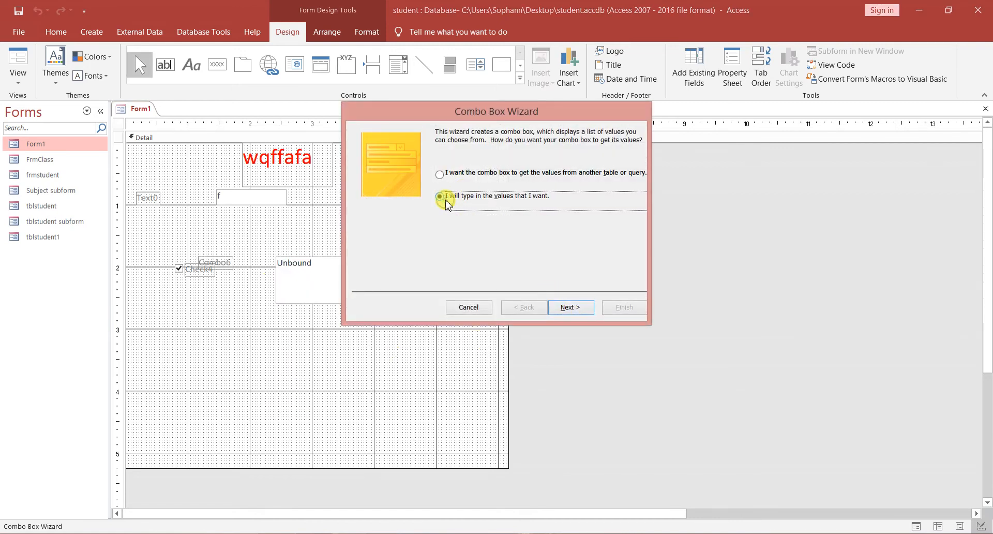
pyautogui.click(573, 306)
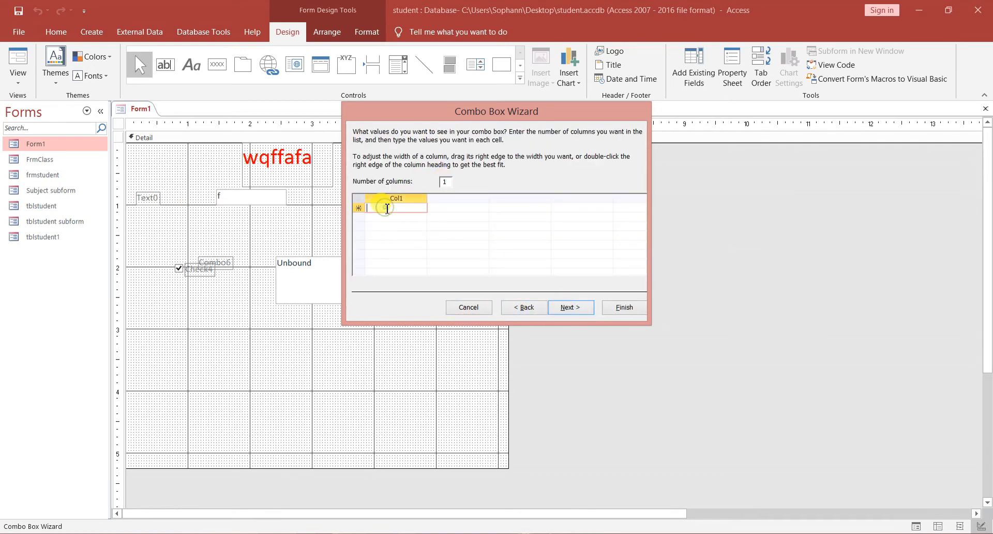
# Fill the combo box's single column with A, B, C and D, and finish the wizard with the label Col1.
pyautogui.write('A')
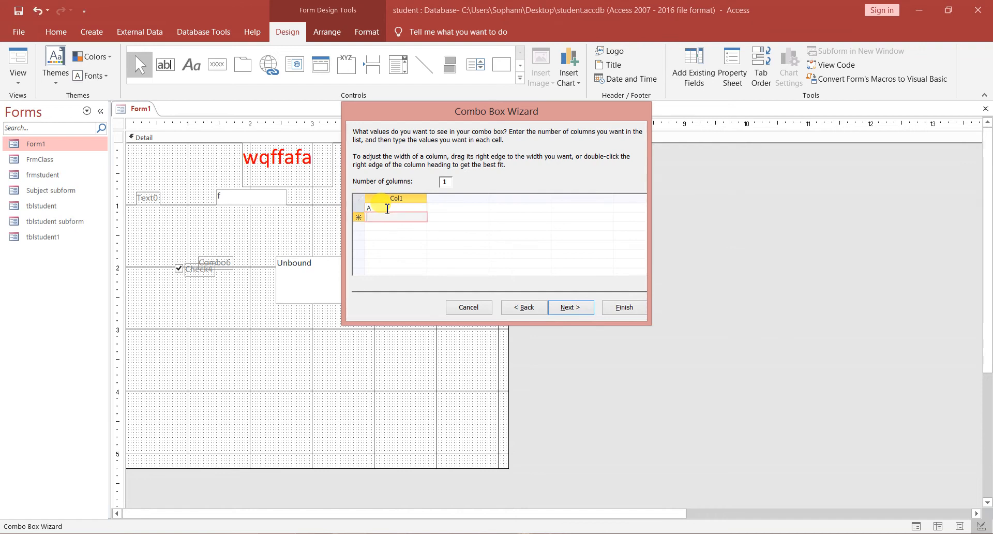
pyautogui.write(' B C')
pyautogui.press('Return')
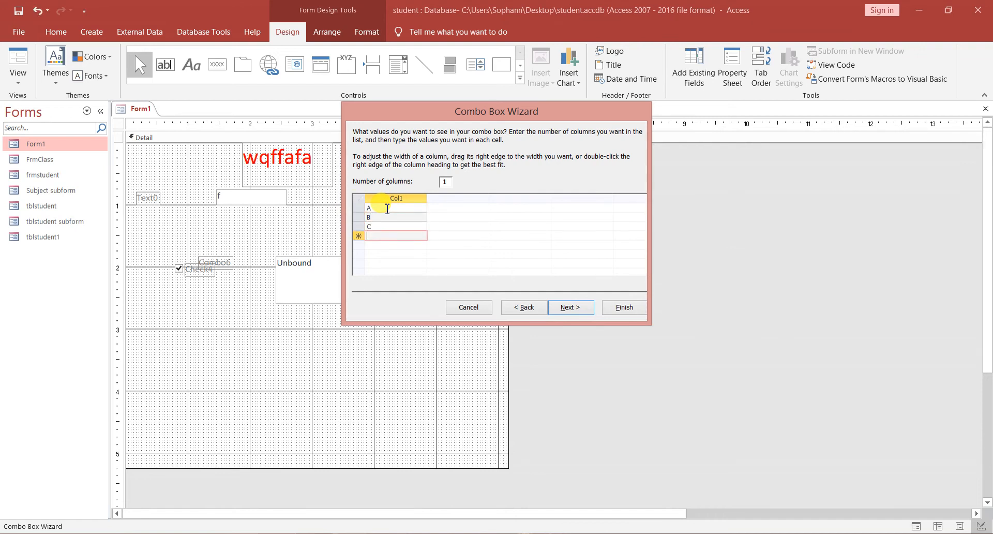
pyautogui.click(570, 307)
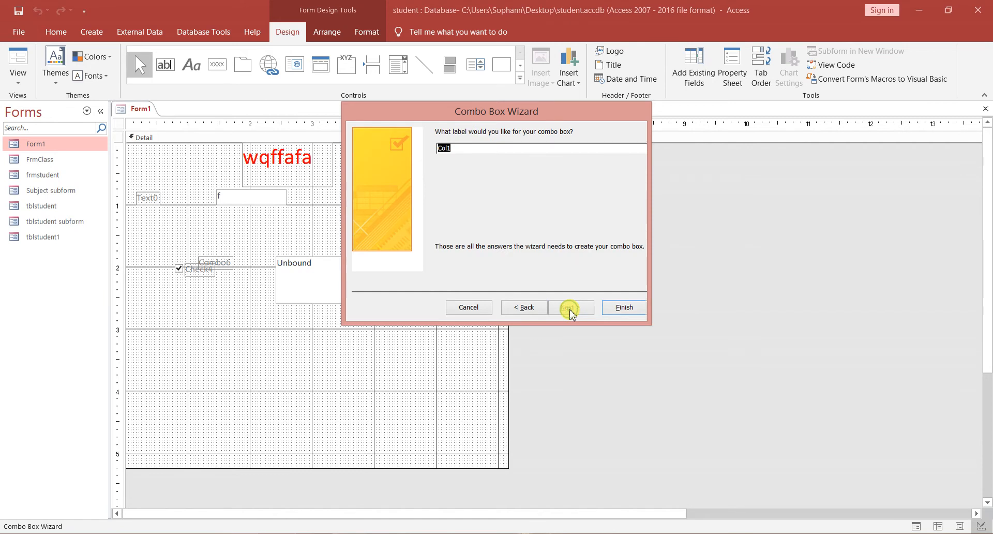
pyautogui.click(624, 307)
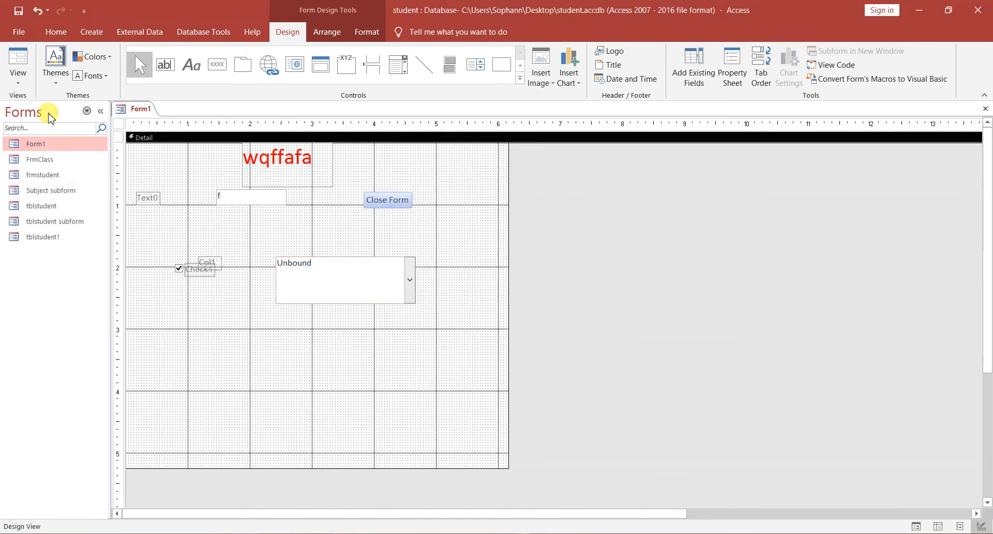
# Test the combo box in Form View by choosing several of its values, ending with D, and close its list.
pyautogui.click(18, 65)
pyautogui.click(406, 253)
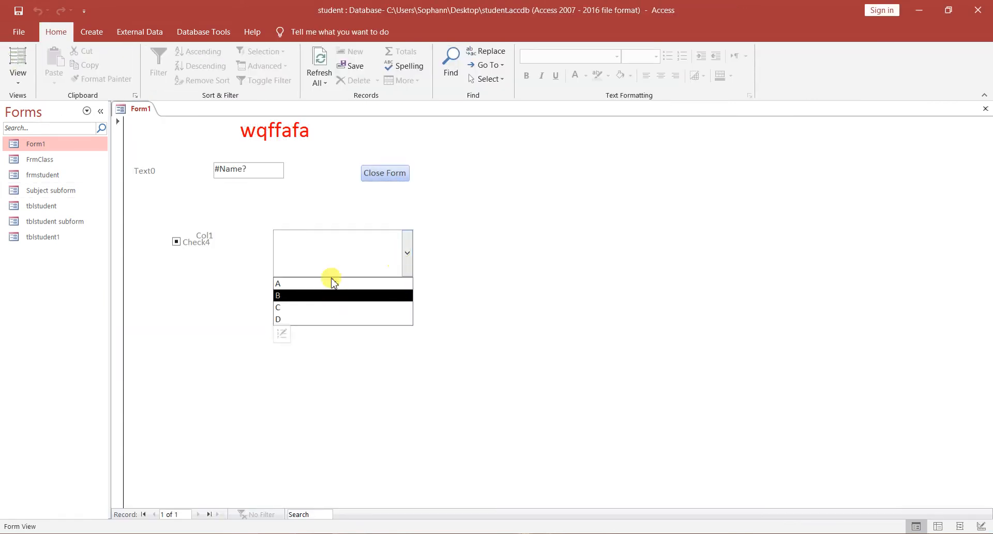
pyautogui.click(343, 295)
pyautogui.click(406, 251)
pyautogui.click(298, 329)
pyautogui.click(406, 254)
pyautogui.click(331, 319)
pyautogui.click(411, 264)
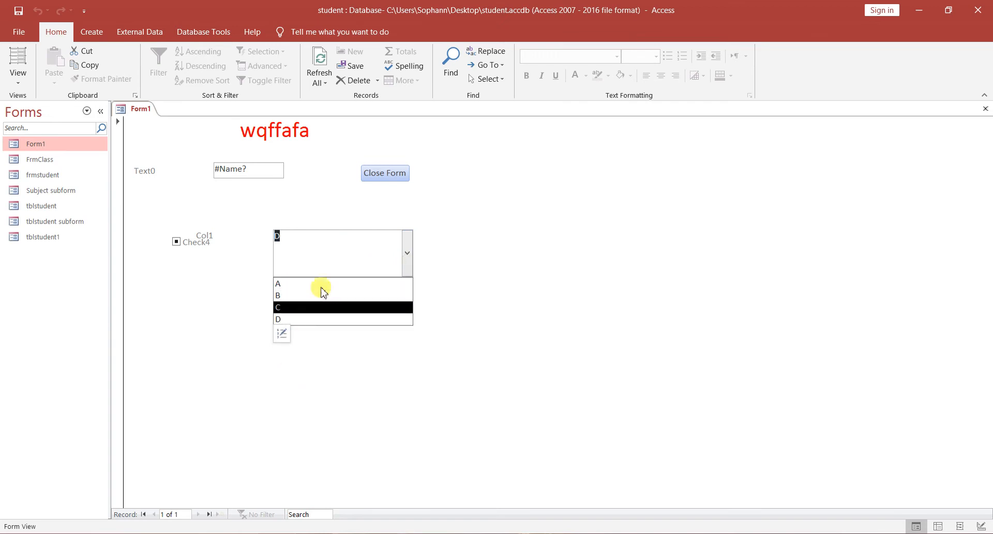
pyautogui.click(313, 213)
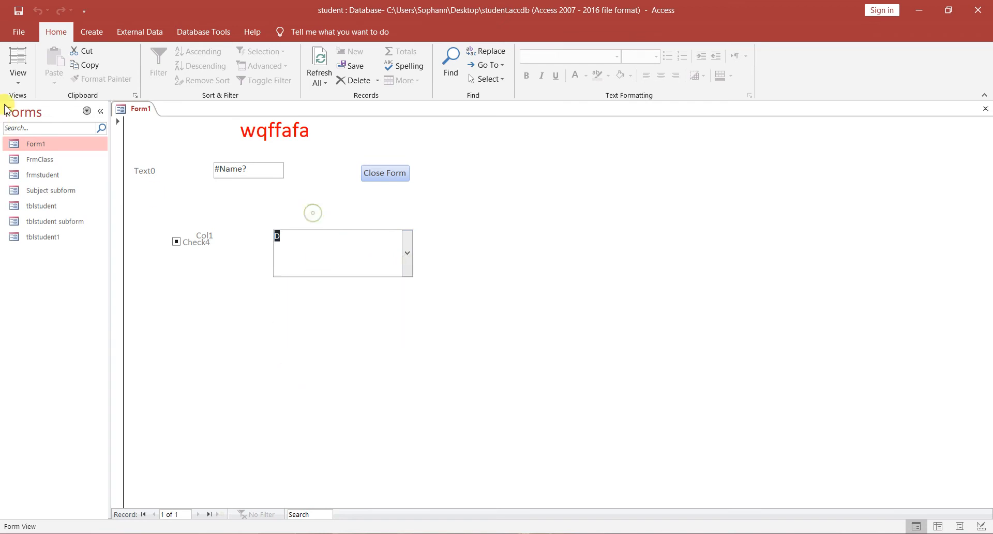
# In Design View, draw a list box about 1.6 by 0.4 inches below the combo box, with values typed in manually.
pyautogui.click(17, 81)
pyautogui.click(18, 186)
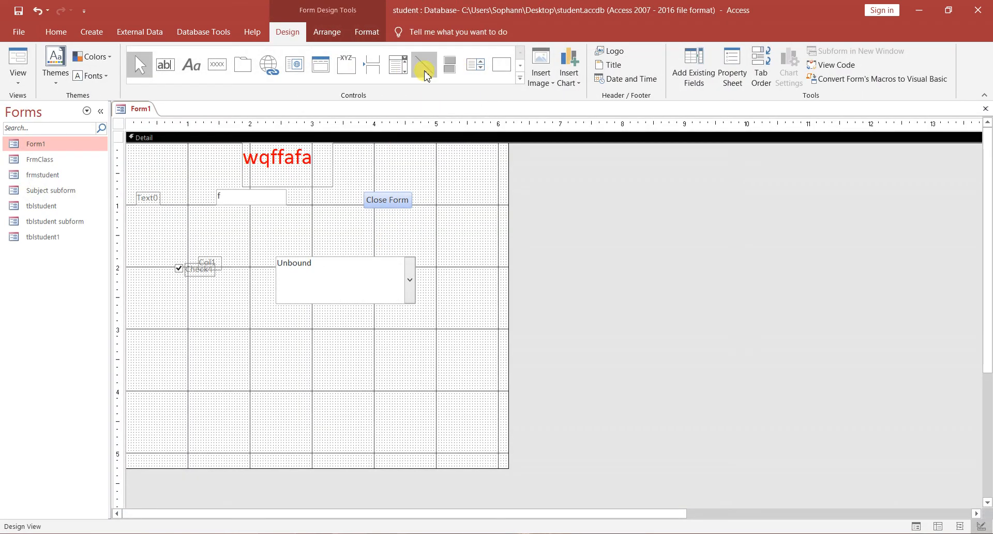
pyautogui.click(478, 68)
pyautogui.moveTo(281, 322); pyautogui.dragTo(379, 346)
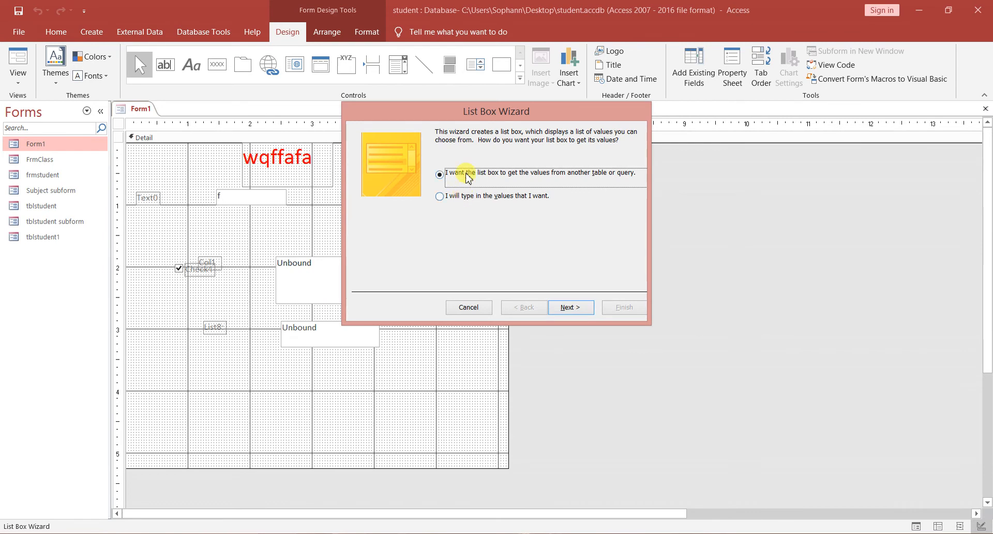
pyautogui.click(461, 202)
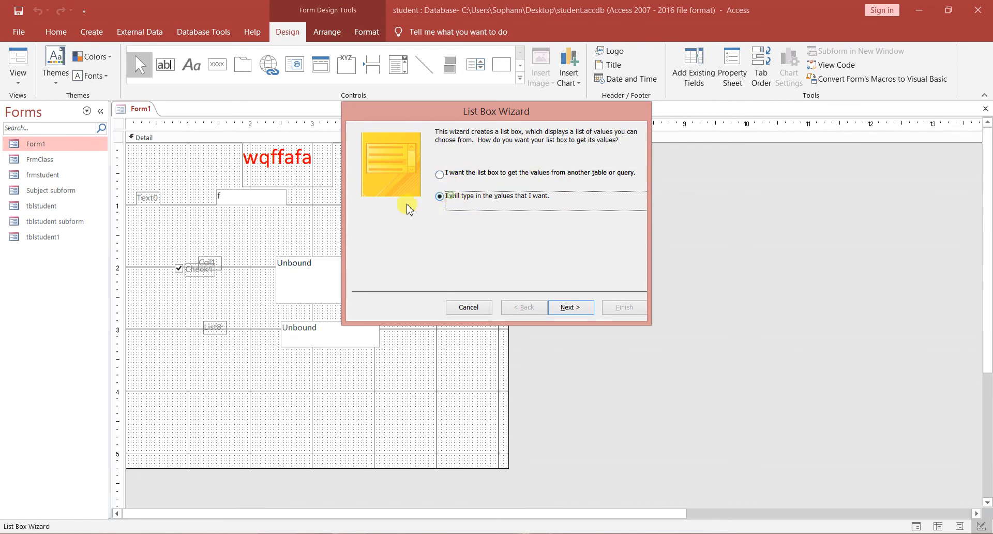
pyautogui.click(567, 306)
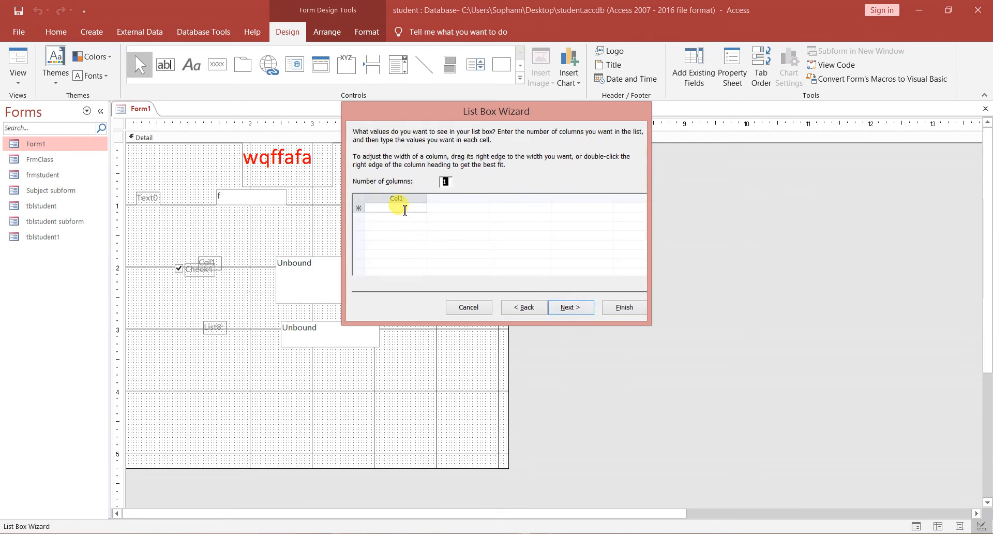
# Fill the list box's single column with A, B, C and D, and finish the wizard with the label Col1.
pyautogui.write('A')
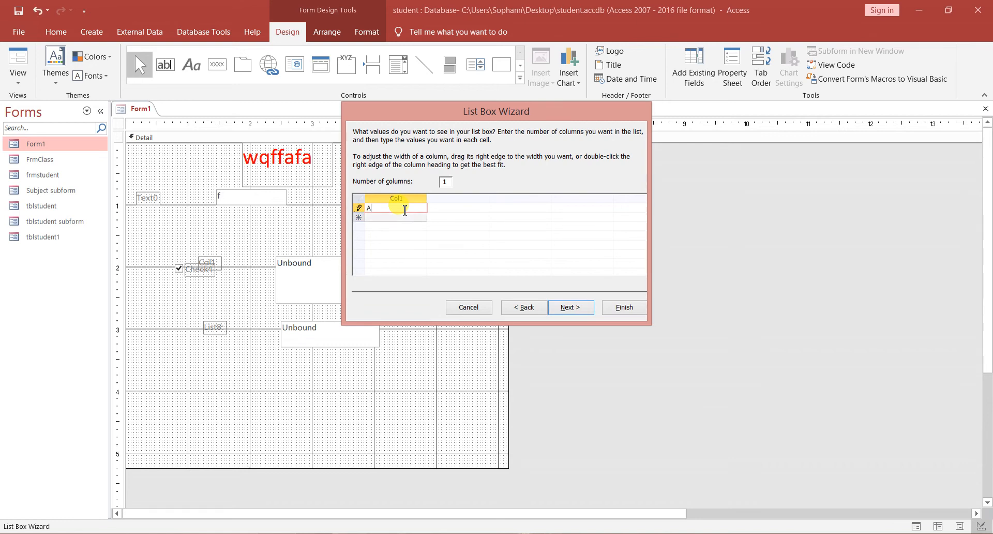
pyautogui.write(' B C')
pyautogui.press('Return')
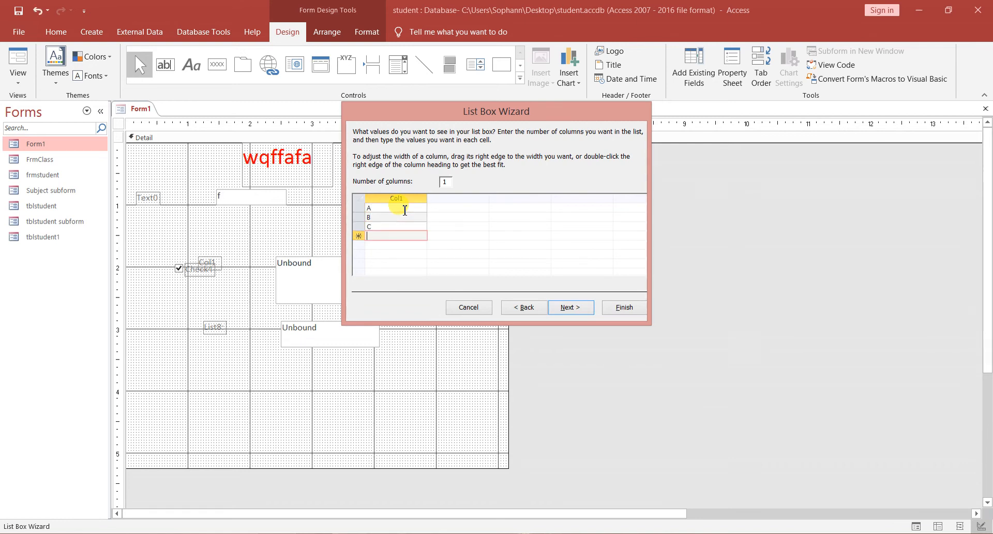
pyautogui.click(573, 310)
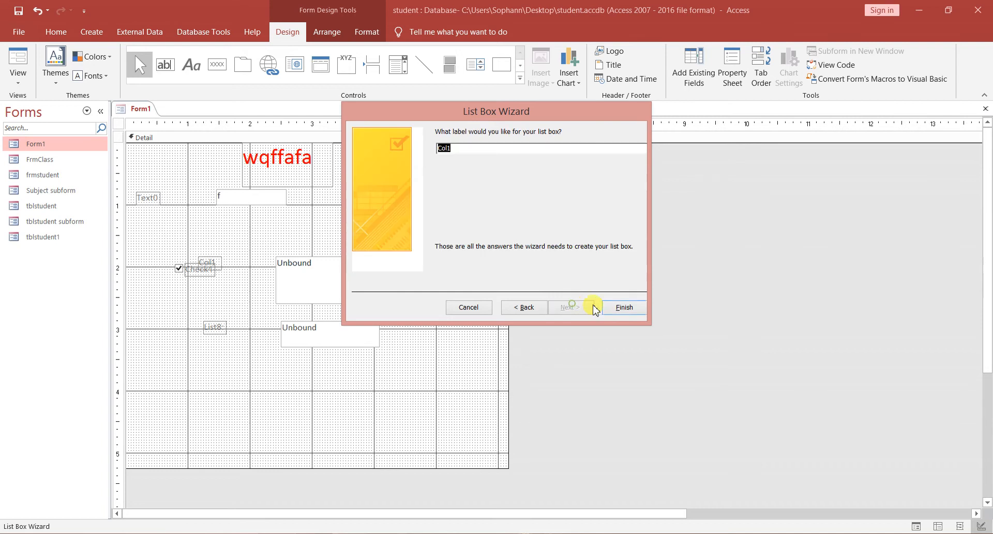
pyautogui.click(620, 308)
pyautogui.click(398, 362)
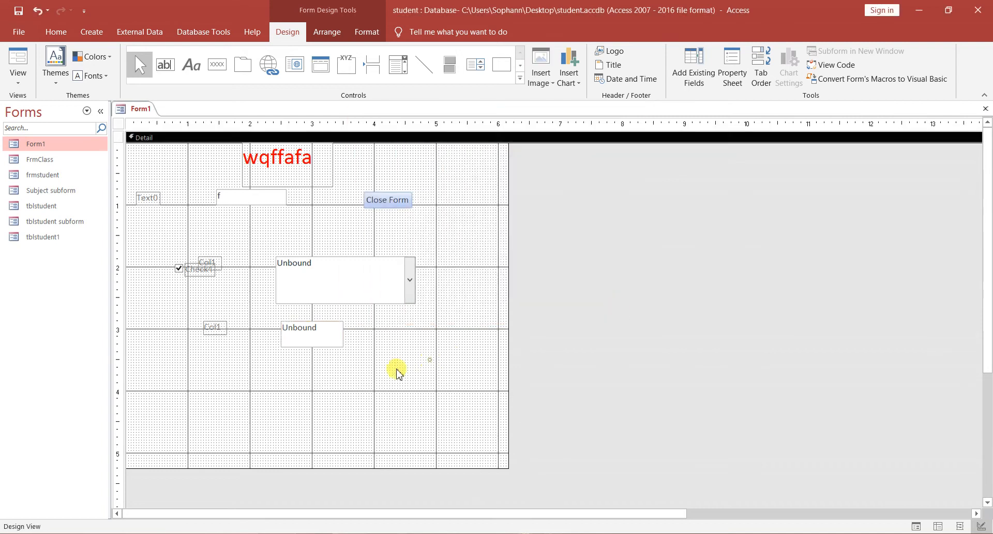
# Compare the list box with the combo box in Form View by scrolling its values and opening the combo list.
pyautogui.click(19, 62)
pyautogui.click(334, 315)
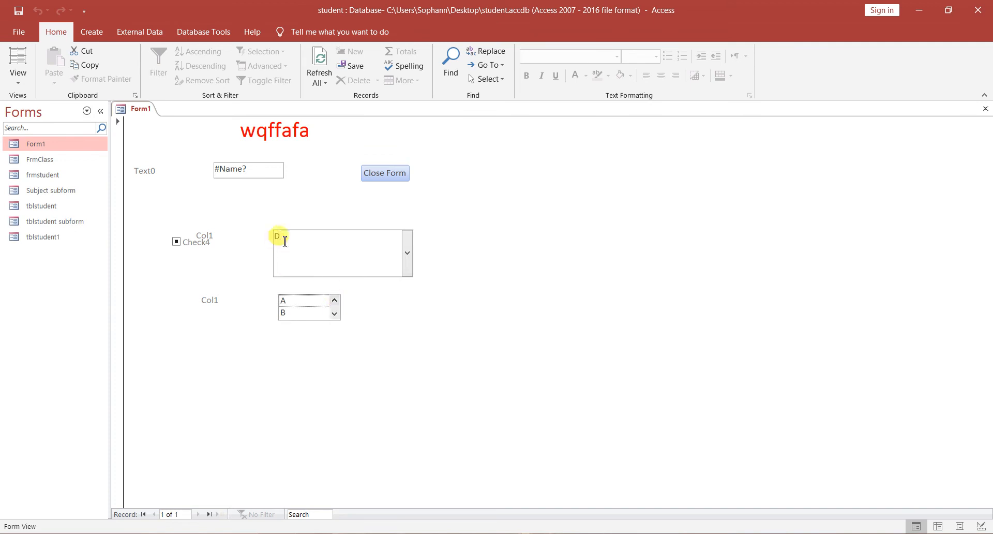
pyautogui.click(407, 253)
pyautogui.click(282, 312)
pyautogui.click(336, 304)
# Enlarge the list box in Design View to about 1.3 inches wide and 1.1 inches high.
pyautogui.click(18, 72)
pyautogui.click(52, 186)
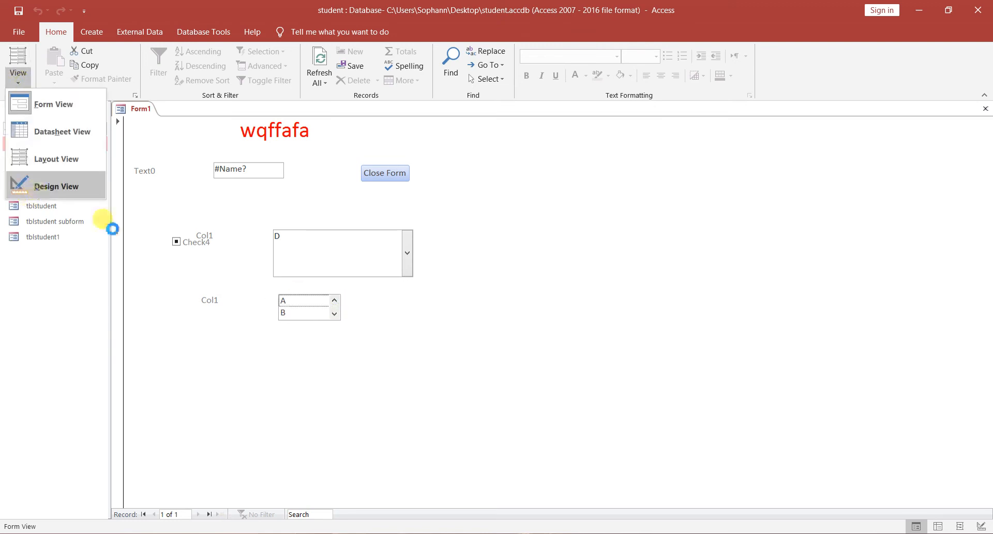
pyautogui.moveTo(344, 349); pyautogui.dragTo(361, 390)
pyautogui.click(419, 364)
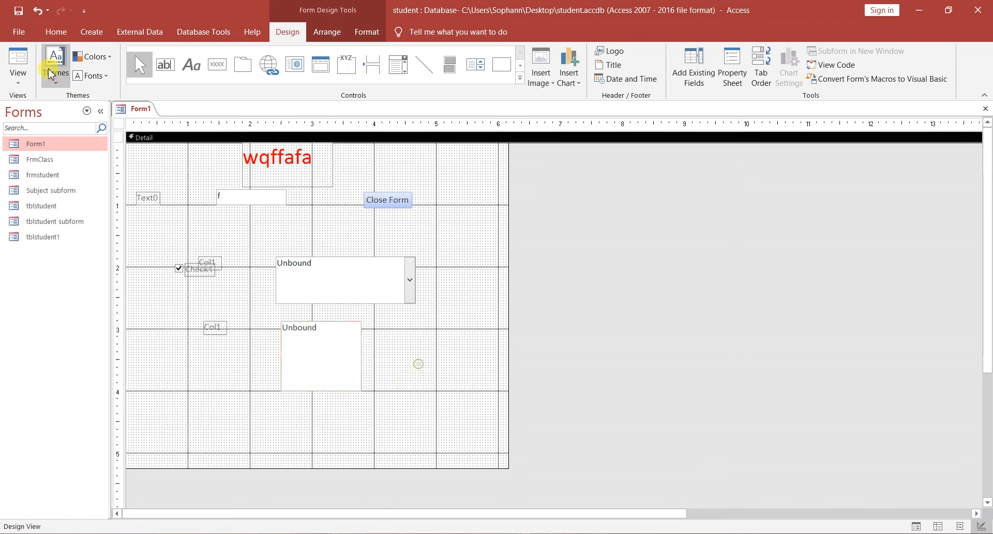
# Test the enlarged list box in Form View by selecting A, C, B and D in turn.
pyautogui.click(17, 55)
pyautogui.click(298, 299)
pyautogui.click(290, 325)
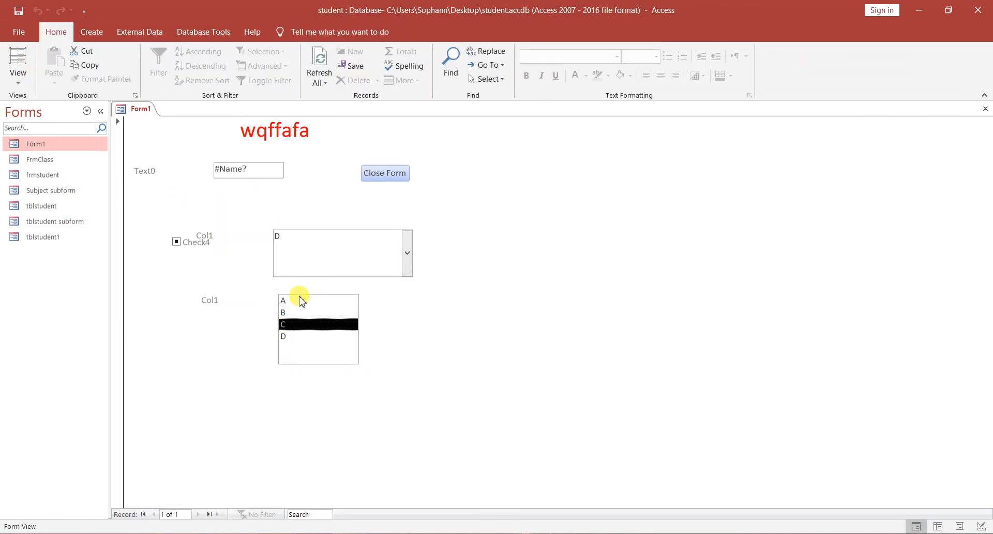
pyautogui.click(298, 312)
pyautogui.click(296, 336)
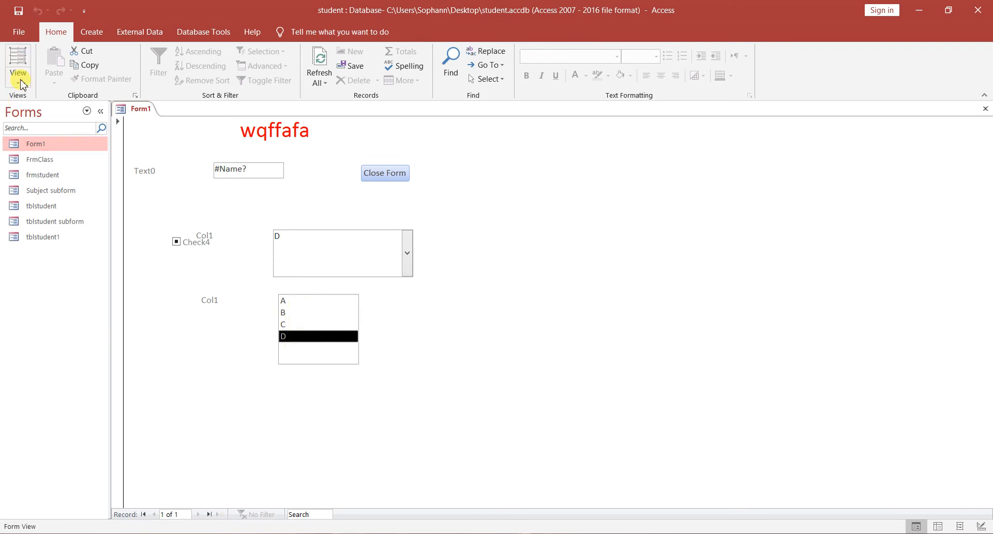
# Return to Design View and reduce the list box's height to about 0.4 inches.
pyautogui.click(17, 77)
pyautogui.click(66, 198)
pyautogui.click(318, 352)
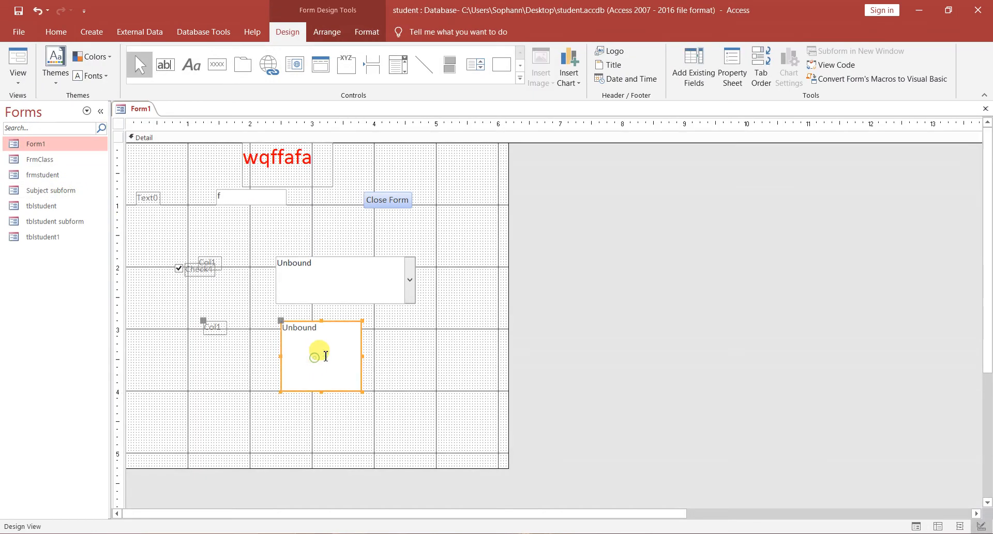
pyautogui.click(364, 395)
pyautogui.click(337, 365)
pyautogui.click(348, 395)
pyautogui.click(358, 392)
pyautogui.click(362, 390)
pyautogui.moveTo(363, 392); pyautogui.dragTo(364, 348)
# In Form View, open the combo box repeatedly and choose B, and after it D.
pyautogui.click(18, 61)
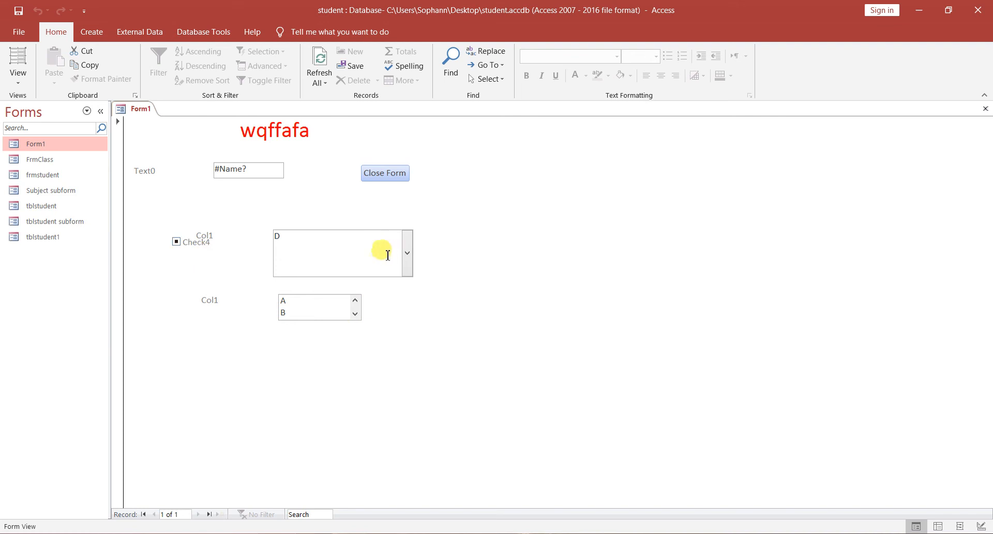
pyautogui.click(408, 254)
pyautogui.click(409, 253)
pyautogui.click(408, 253)
pyautogui.click(377, 299)
pyautogui.click(407, 253)
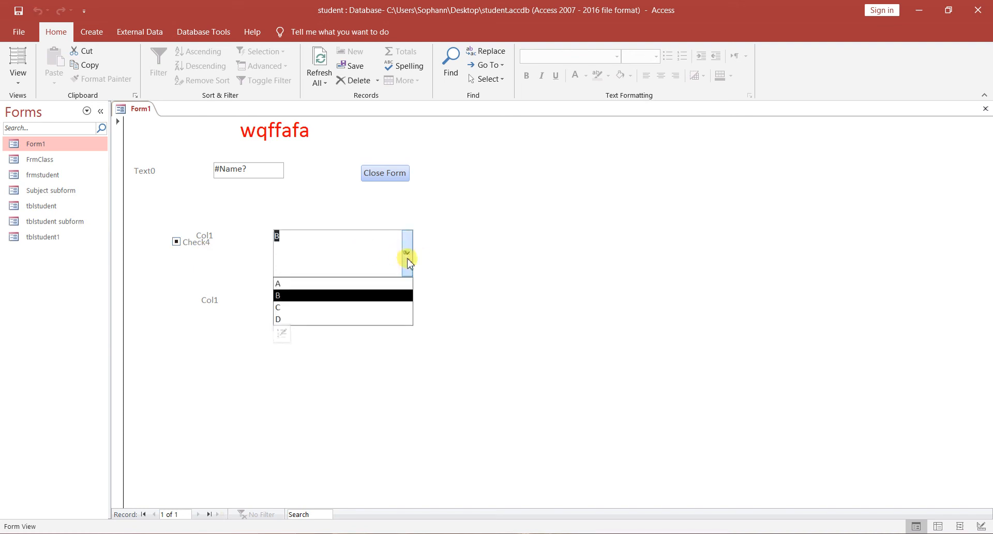
pyautogui.click(370, 315)
# Scroll the shortened list box down and up and select several of its values, ending with A.
pyautogui.click(355, 313)
pyautogui.click(356, 302)
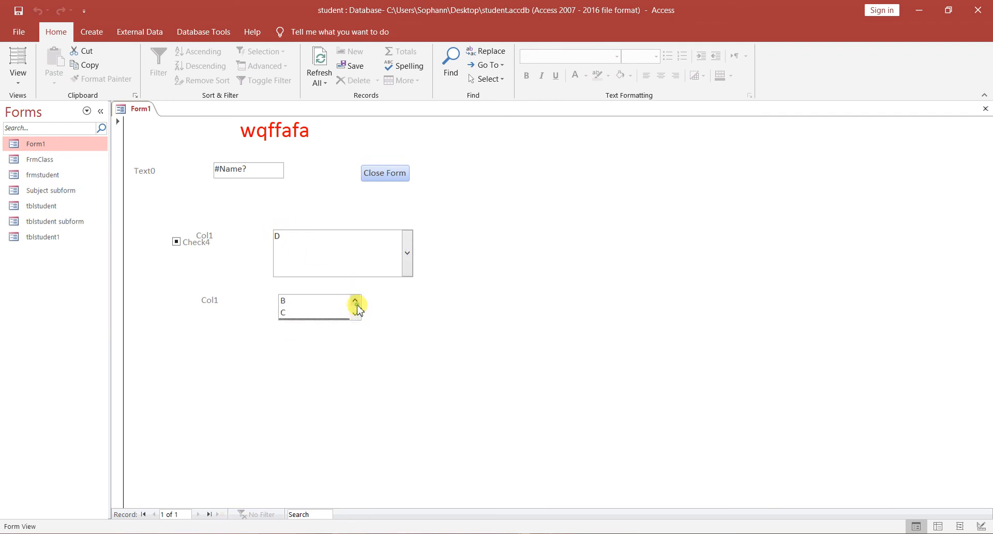
pyautogui.click(313, 304)
pyautogui.click(286, 314)
pyautogui.click(281, 304)
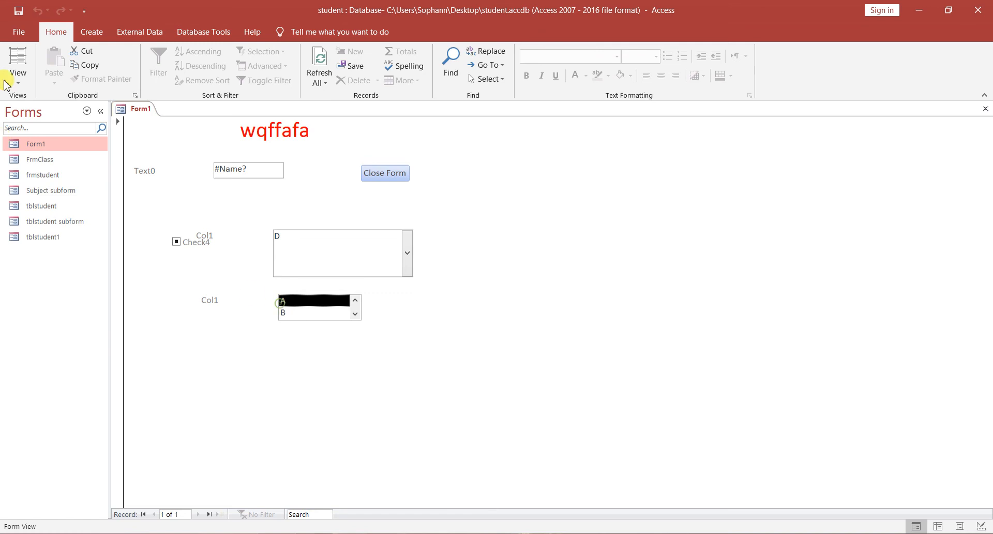
# In Design View, draw an unbound object frame about 1.3 inches wide and 0.8 inches high below the list box.
pyautogui.click(23, 87)
pyautogui.click(30, 185)
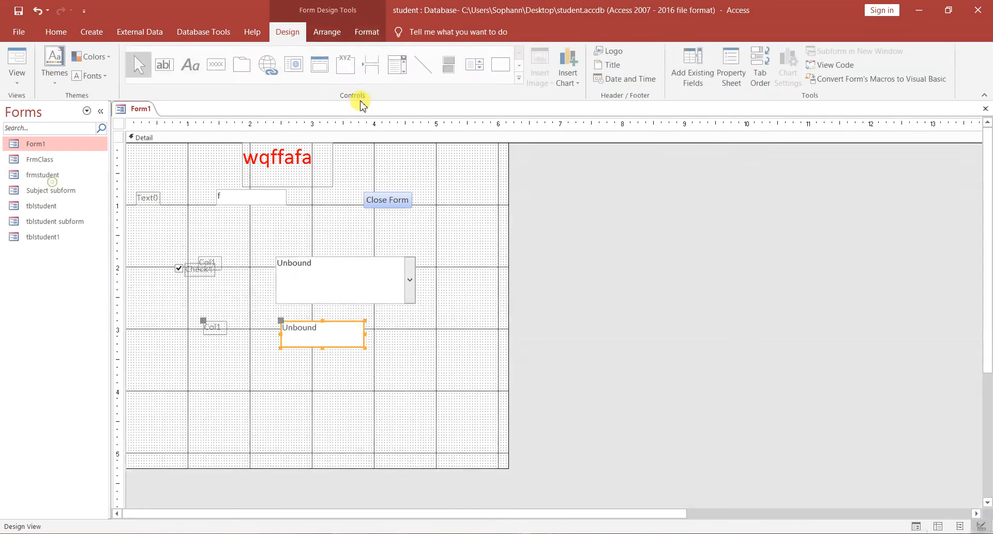
pyautogui.click(520, 78)
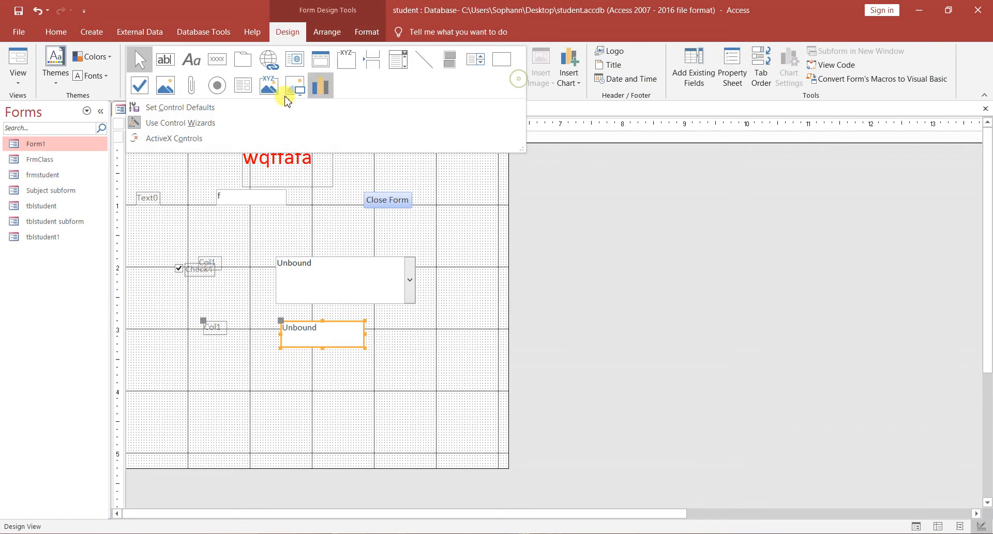
pyautogui.click(163, 87)
pyautogui.moveTo(198, 380); pyautogui.dragTo(276, 429)
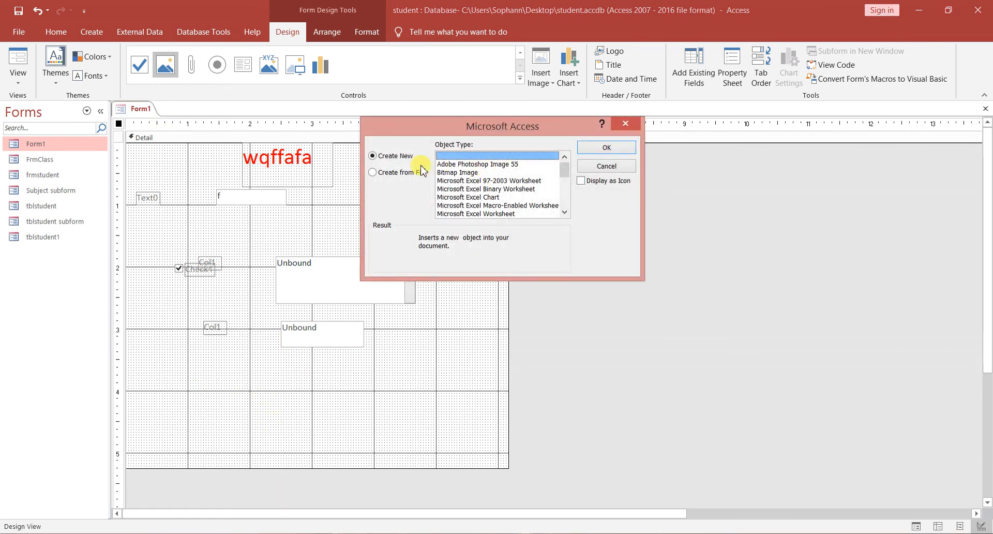
# Browse the object types and create a new Bitmap Image object for the frame.
pyautogui.moveTo(566, 176)
pyautogui.mouseDown()
pyautogui.moveTo(564, 208)
pyautogui.moveTo(564, 161)
pyautogui.mouseUp()
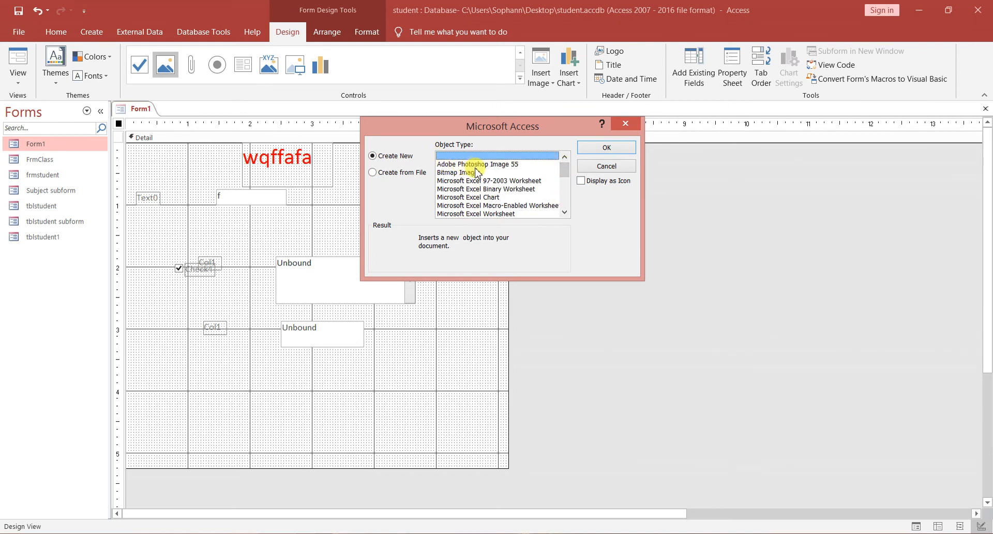
pyautogui.click(473, 173)
pyautogui.click(606, 148)
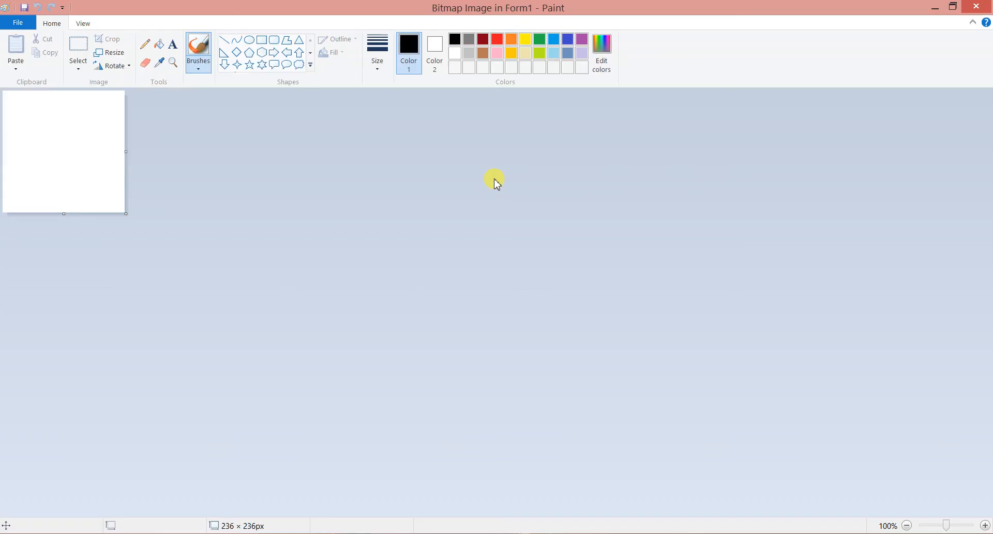
# Paint a red freehand scribble in the new bitmap and close Paint to return to the form.
pyautogui.click(497, 39)
pyautogui.moveTo(31, 165)
pyautogui.mouseDown()
pyautogui.moveTo(25, 123)
pyautogui.moveTo(85, 182)
pyautogui.moveTo(71, 154)
pyautogui.mouseUp()
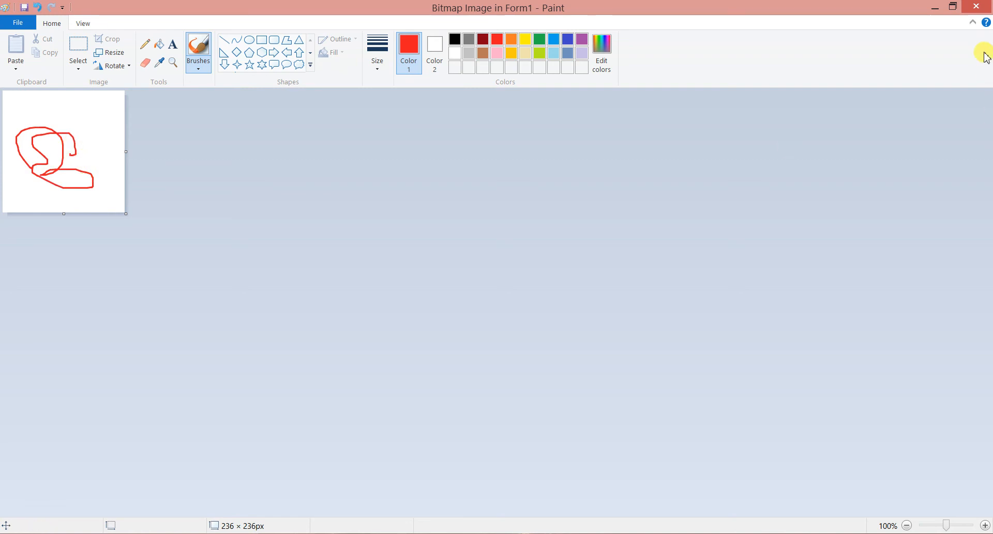
pyautogui.click(979, 9)
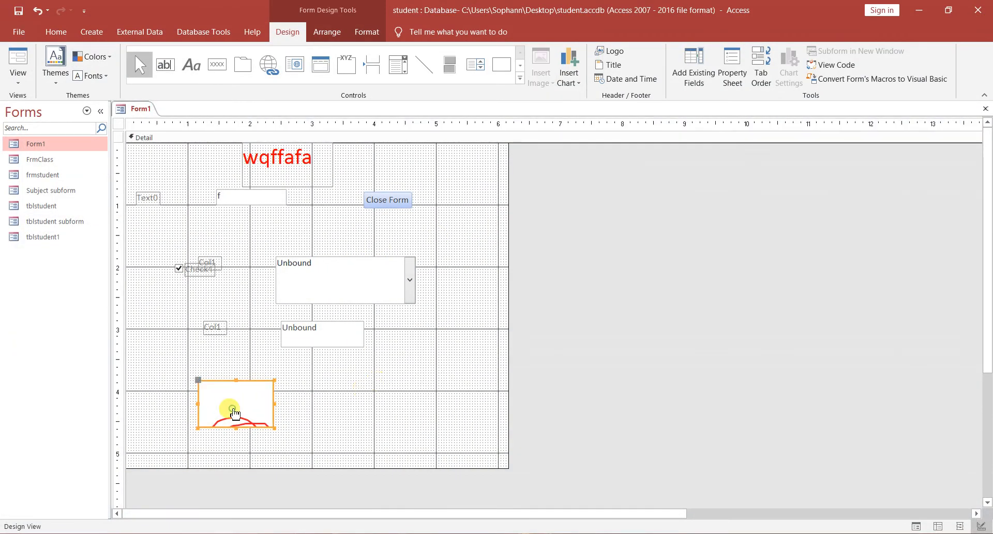
# Open the bitmap object frame's properties and review its data, other and complete property lists.
pyautogui.rightClick(259, 390)
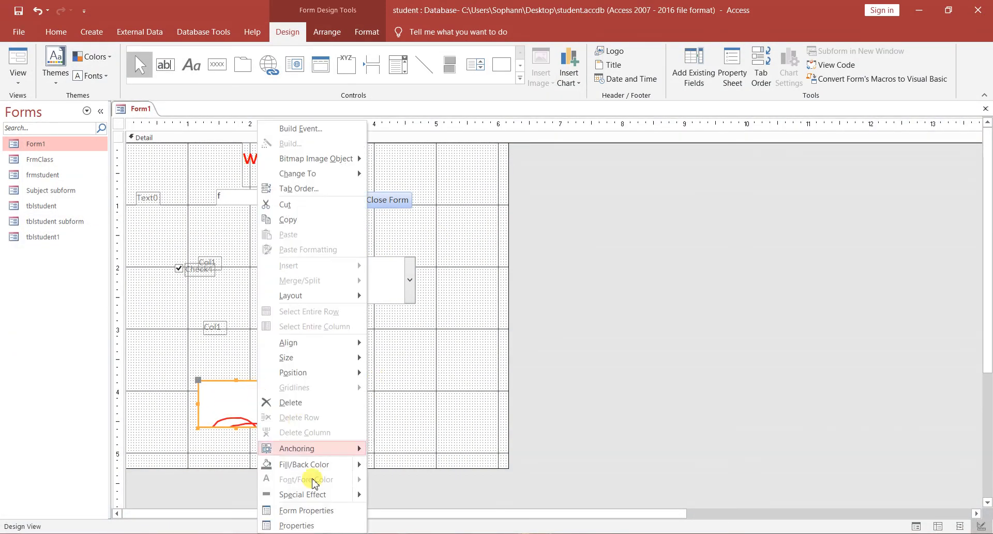
pyautogui.click(312, 523)
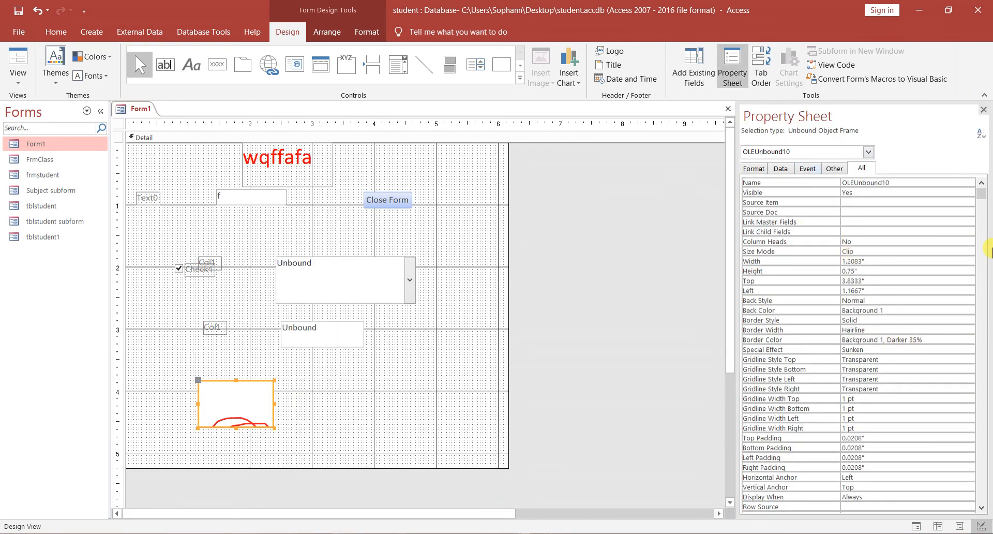
pyautogui.click(843, 172)
pyautogui.click(780, 168)
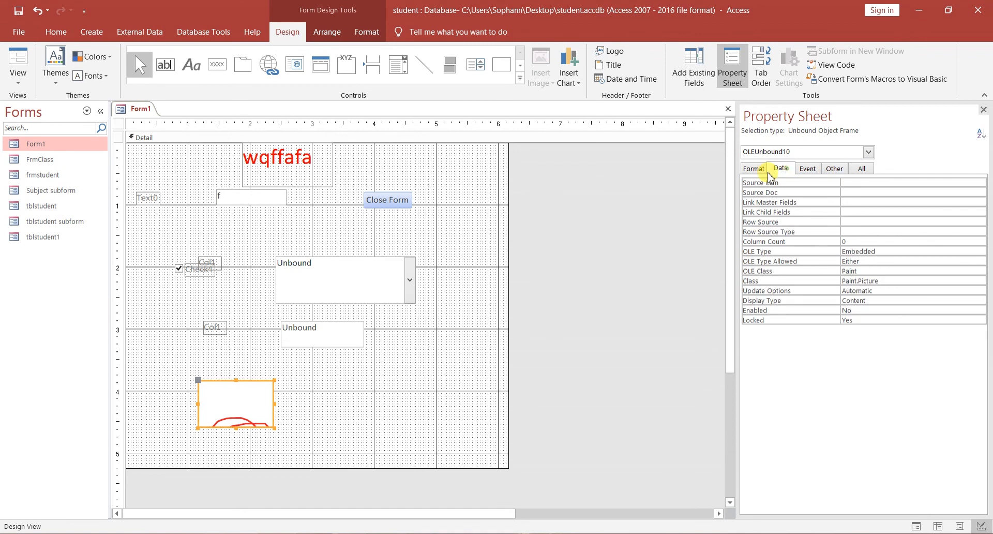
pyautogui.click(832, 172)
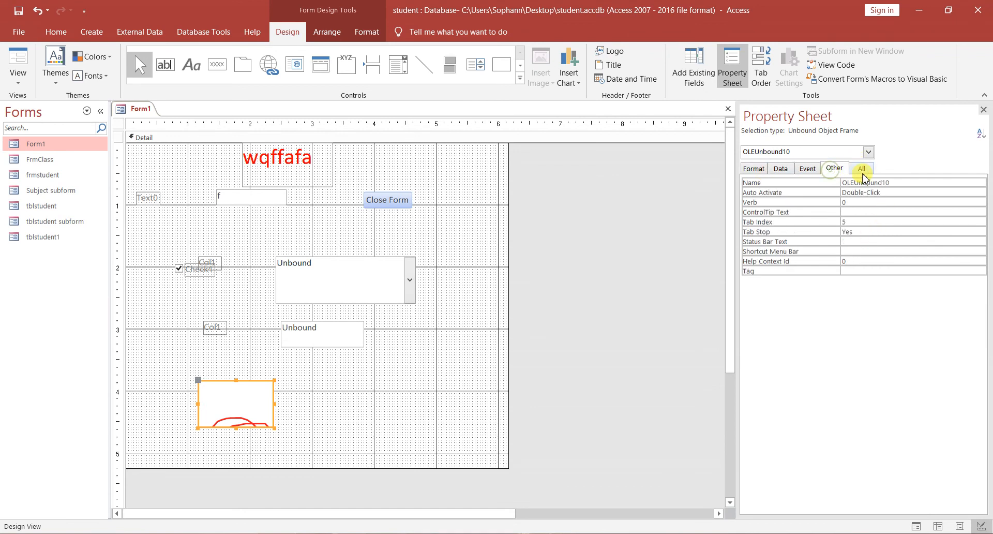
pyautogui.click(862, 169)
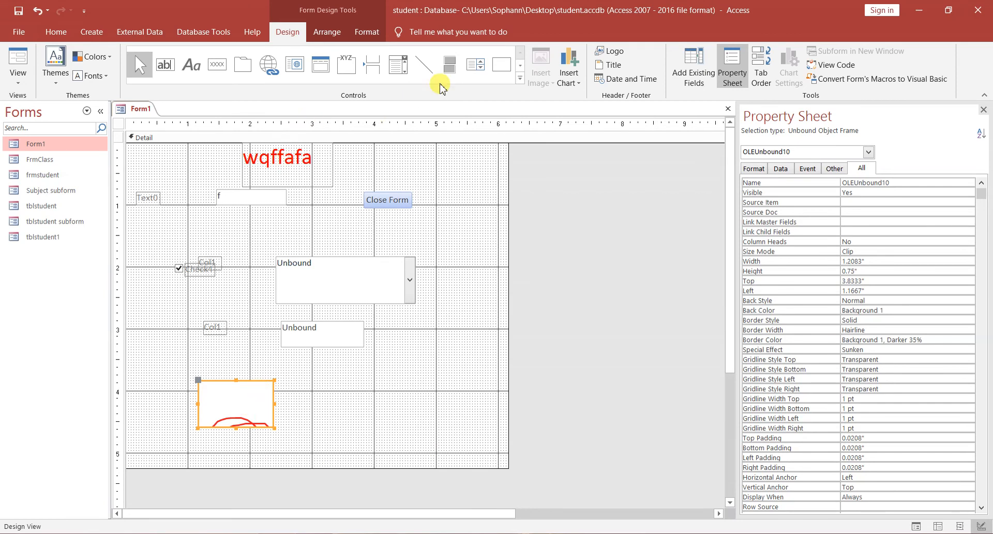
# Add an attachment control about 1.08 inches wide and 0.375 inches high beside the bitmap object frame.
pyautogui.click(521, 80)
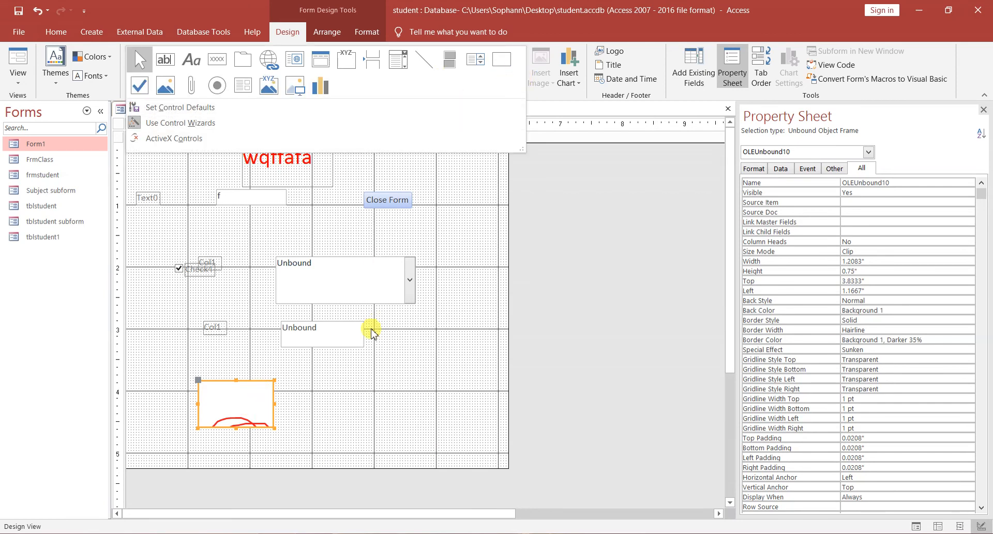
pyautogui.click(197, 88)
pyautogui.click(338, 399)
pyautogui.click(455, 398)
pyautogui.click(401, 413)
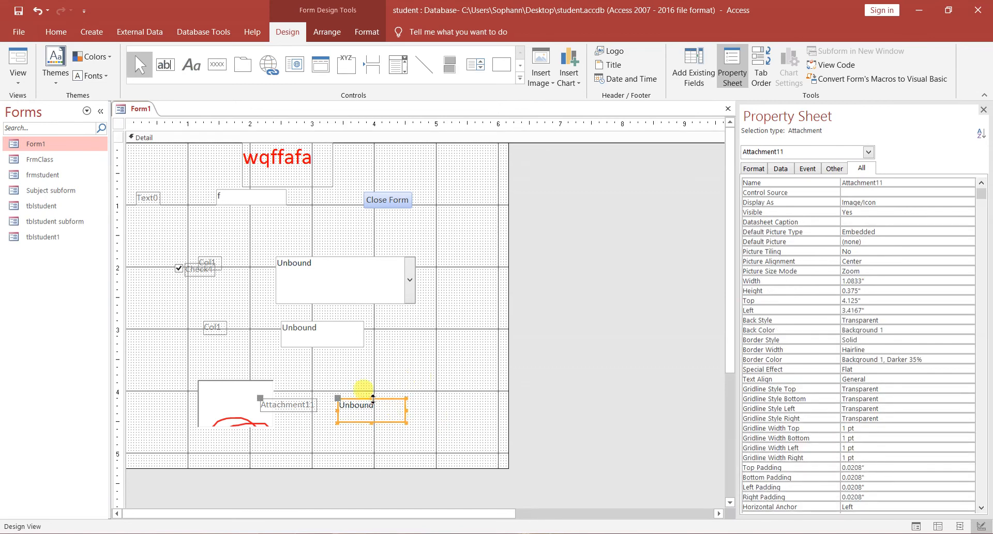
# Check the attachment control in Form View, selecting its empty box, and return to Design View.
pyautogui.click(18, 76)
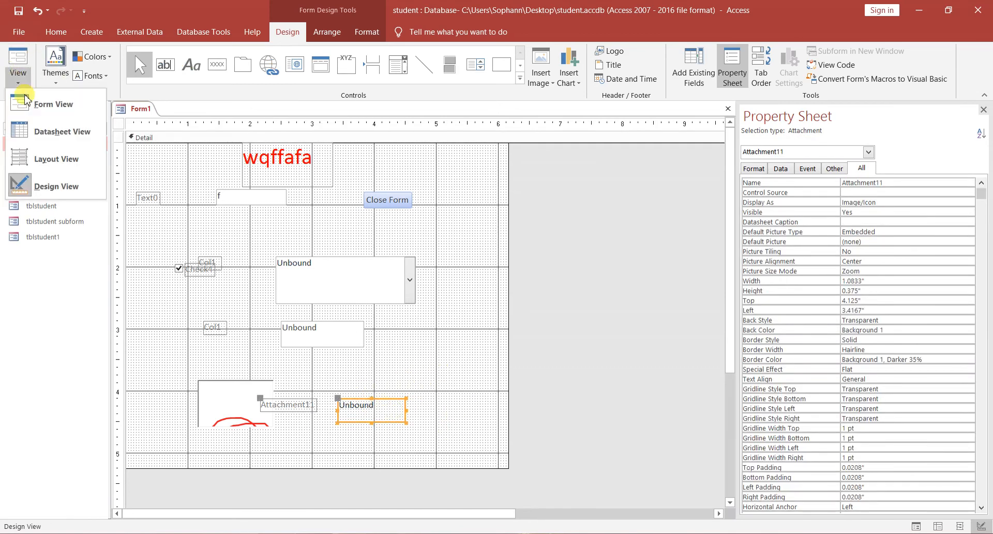
pyautogui.click(30, 189)
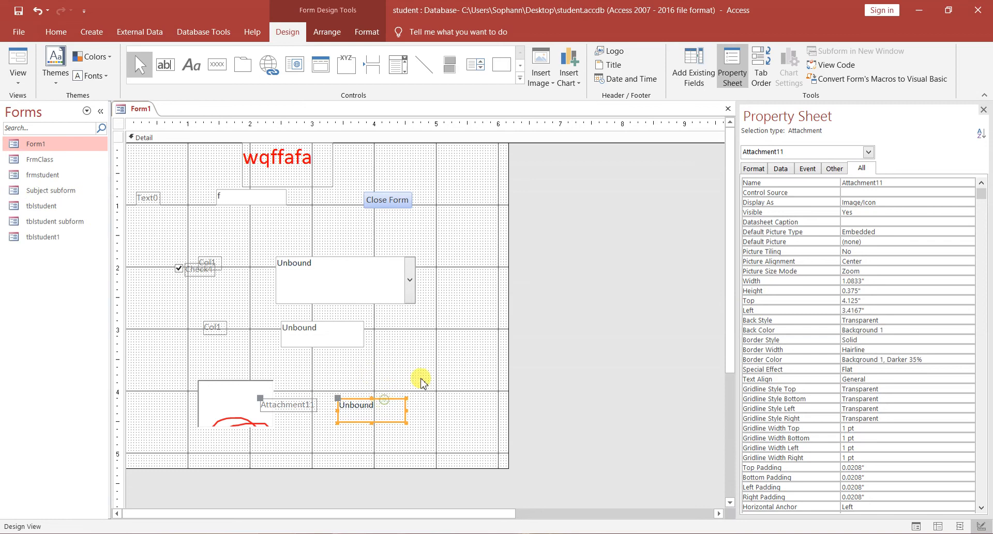
pyautogui.click(13, 58)
pyautogui.click(366, 392)
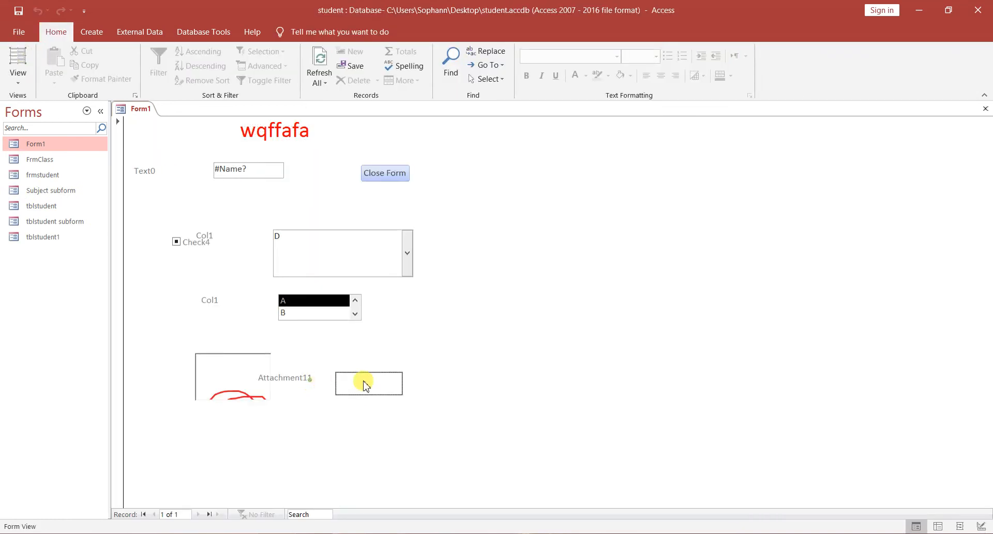
pyautogui.click(18, 75)
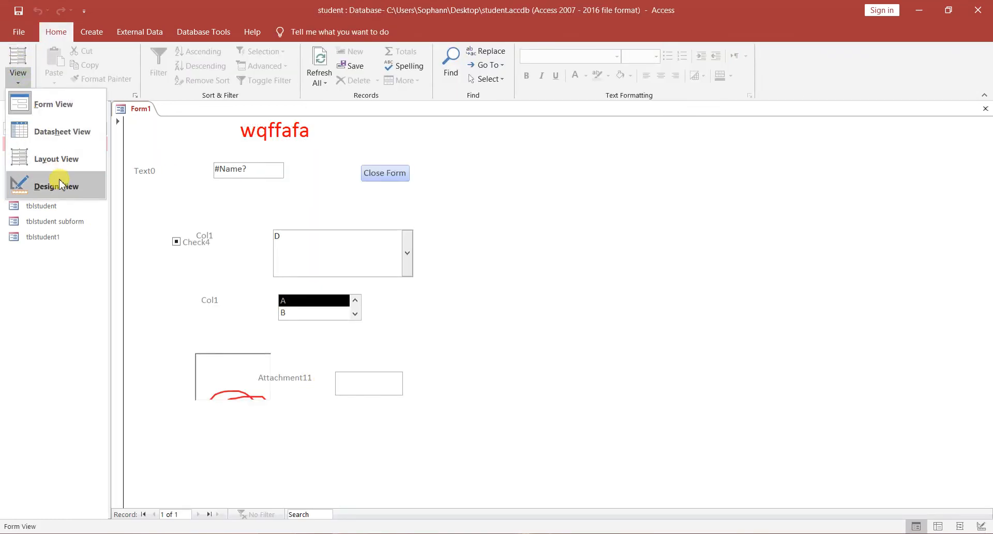
pyautogui.click(31, 188)
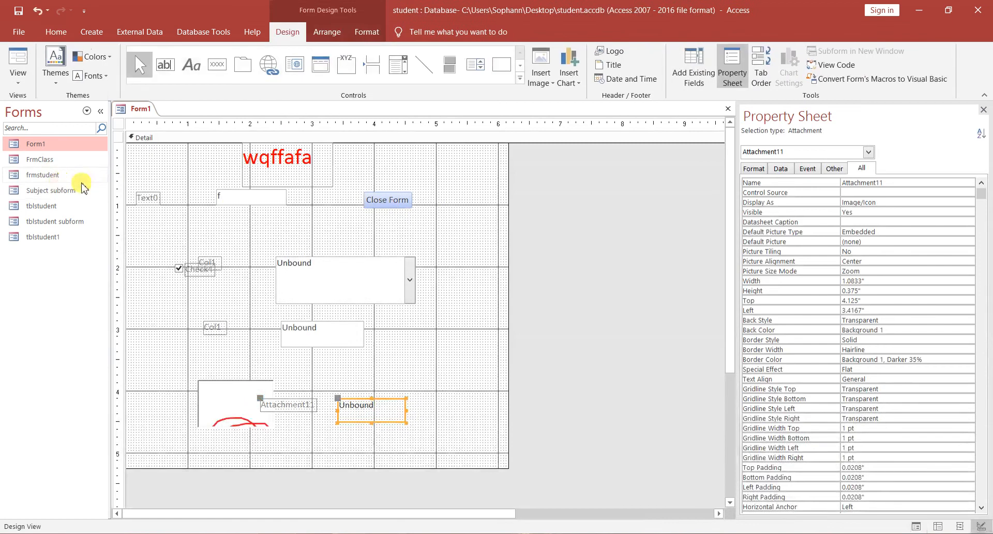
# Draw an image control about 0.67 inches wide and 0.5 inches high to the right of the list box.
pyautogui.click(520, 79)
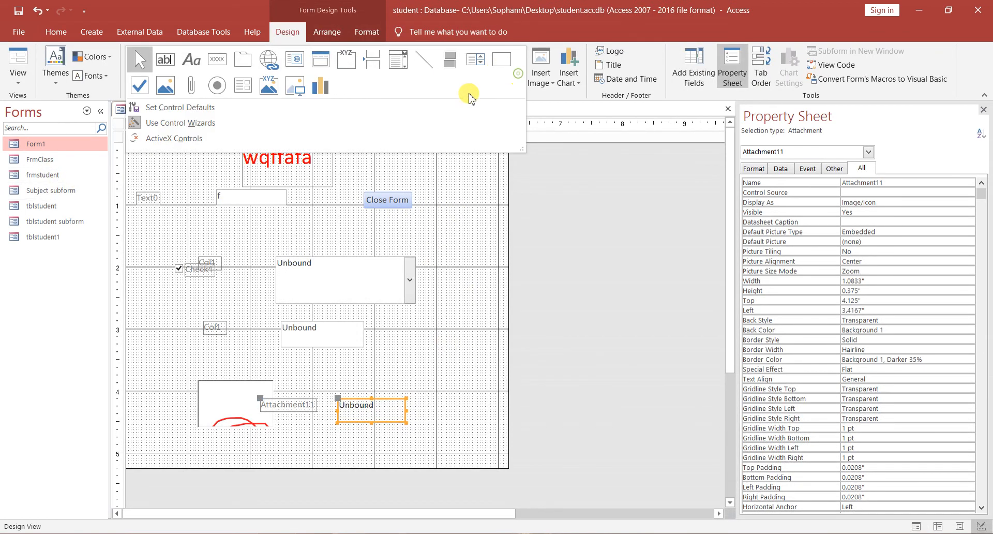
pyautogui.click(296, 92)
pyautogui.moveTo(418, 331); pyautogui.dragTo(460, 364)
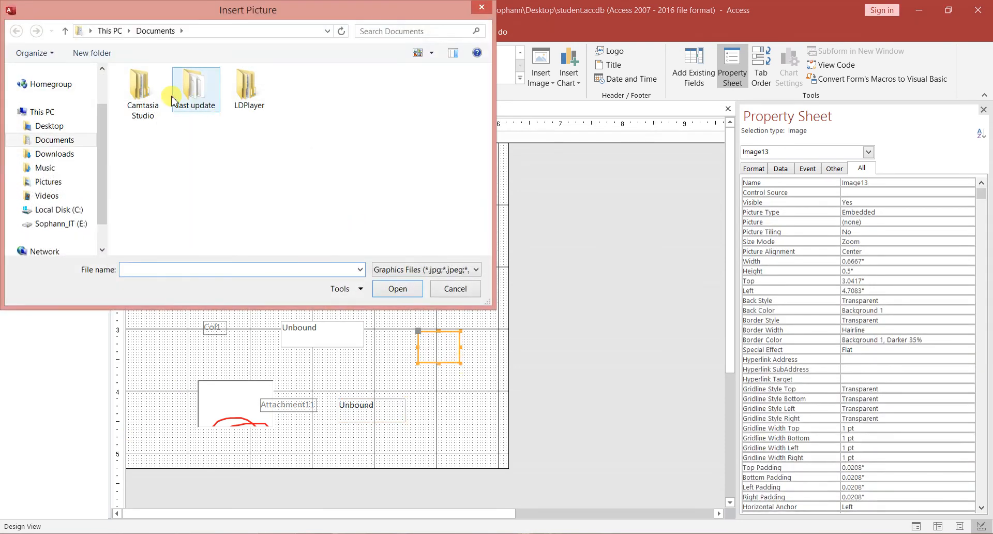
pyautogui.click(69, 129)
pyautogui.doubleClick(150, 122)
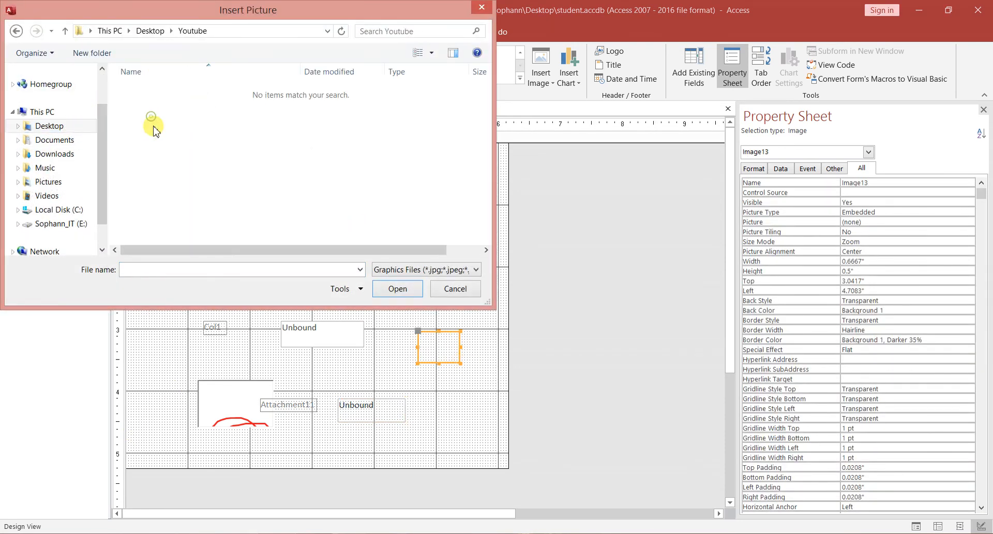
pyautogui.click(58, 130)
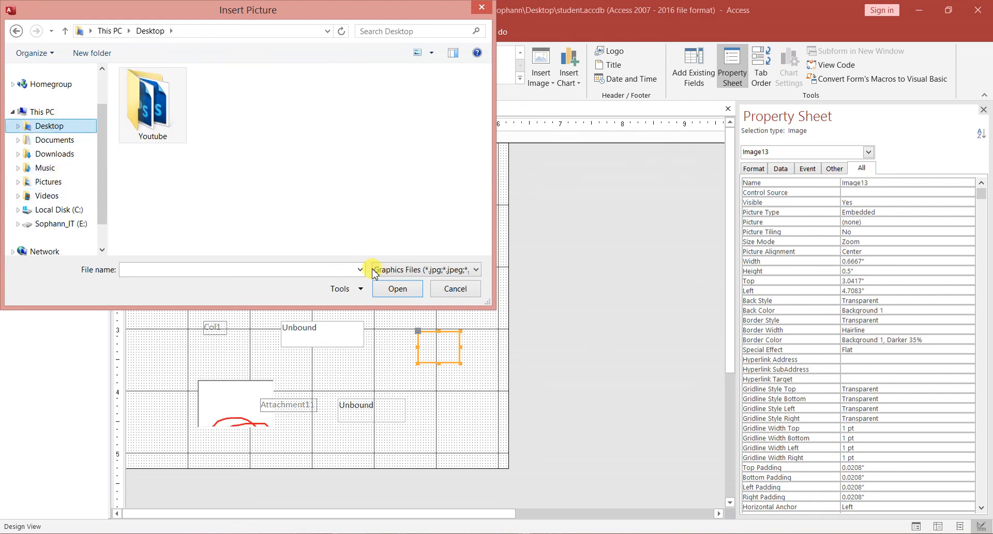
pyautogui.click(148, 111)
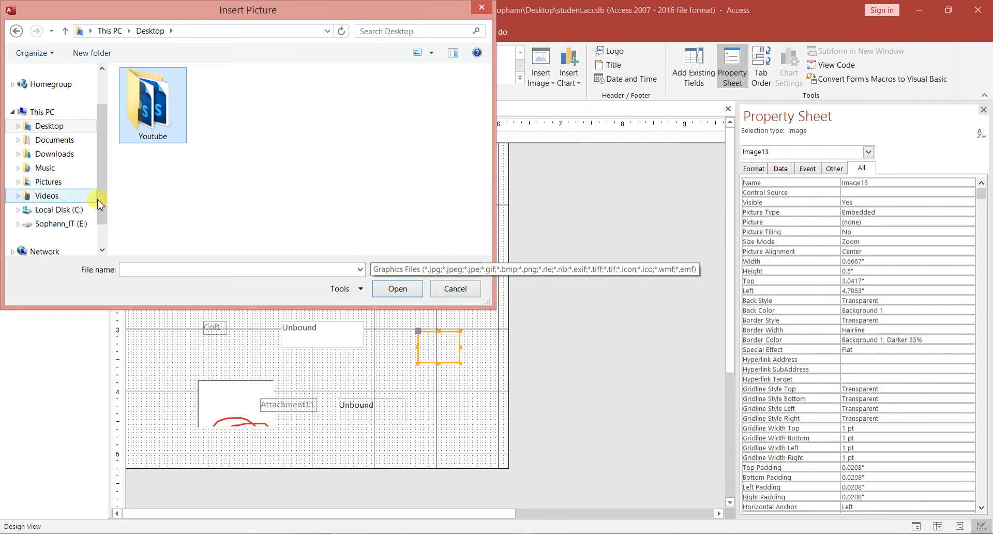
# Insert the picture it.jpg from the E: drive into the image control.
pyautogui.click(68, 223)
pyautogui.moveTo(485, 89); pyautogui.dragTo(485, 221)
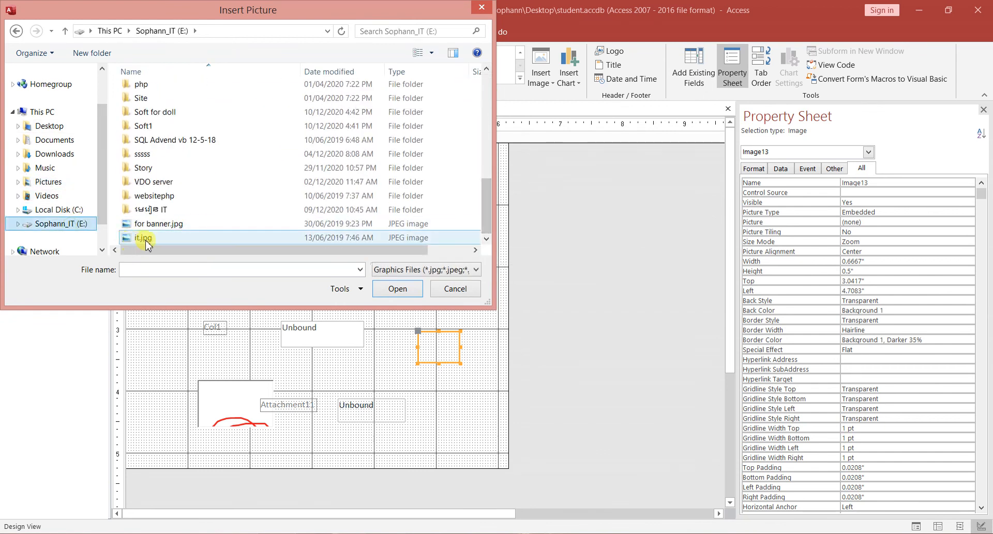
pyautogui.click(124, 238)
pyautogui.click(408, 293)
pyautogui.click(445, 324)
pyautogui.click(440, 339)
pyautogui.click(458, 305)
pyautogui.click(438, 345)
pyautogui.click(519, 78)
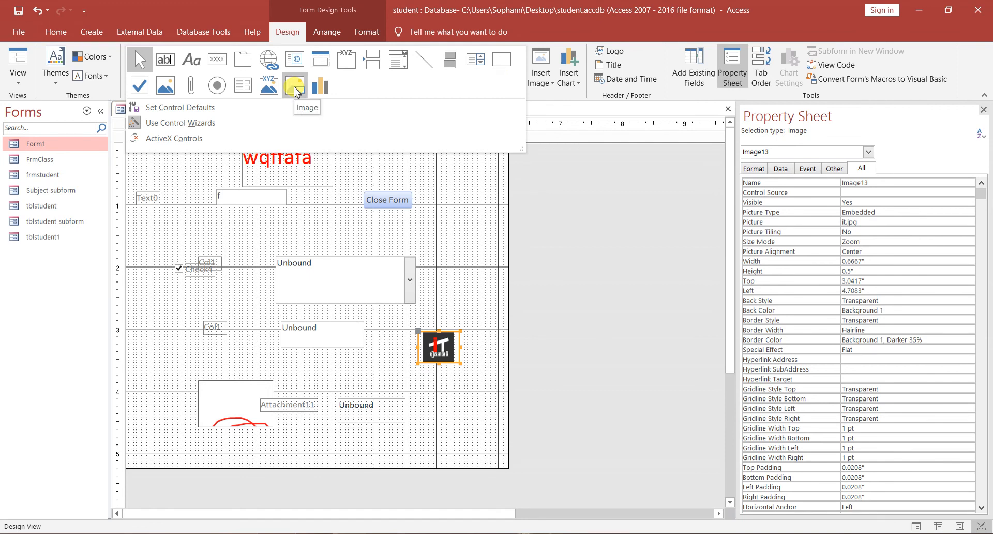
pyautogui.click(452, 256)
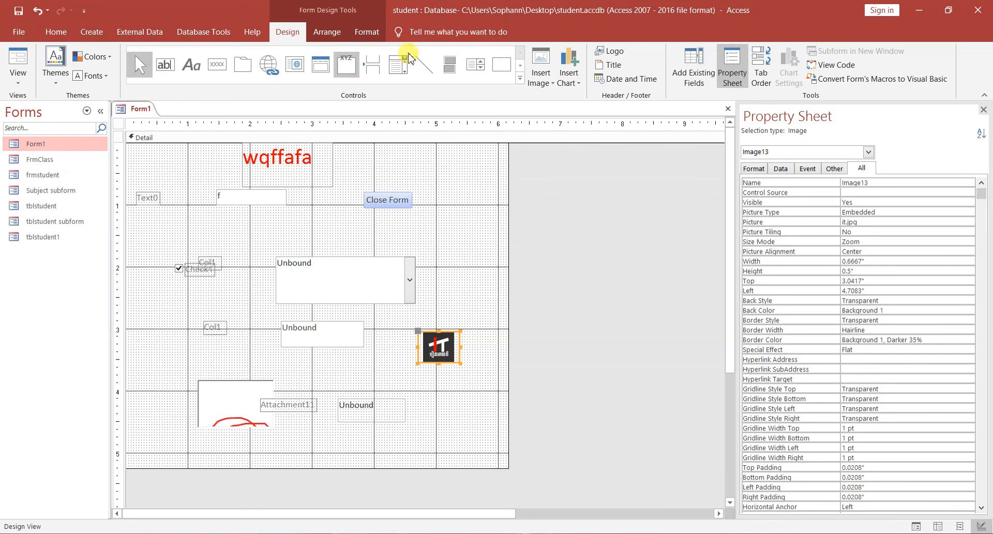
pyautogui.click(520, 79)
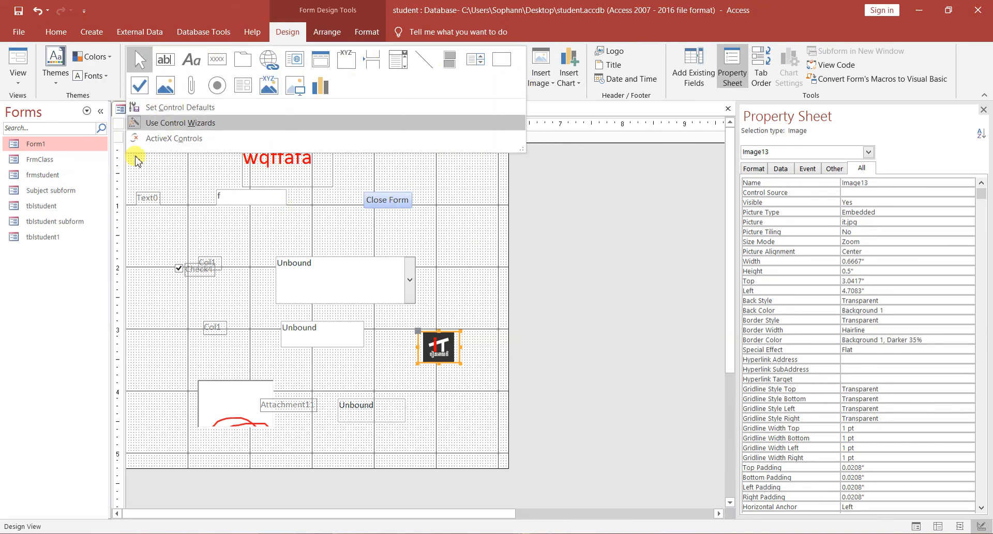
pyautogui.click(476, 251)
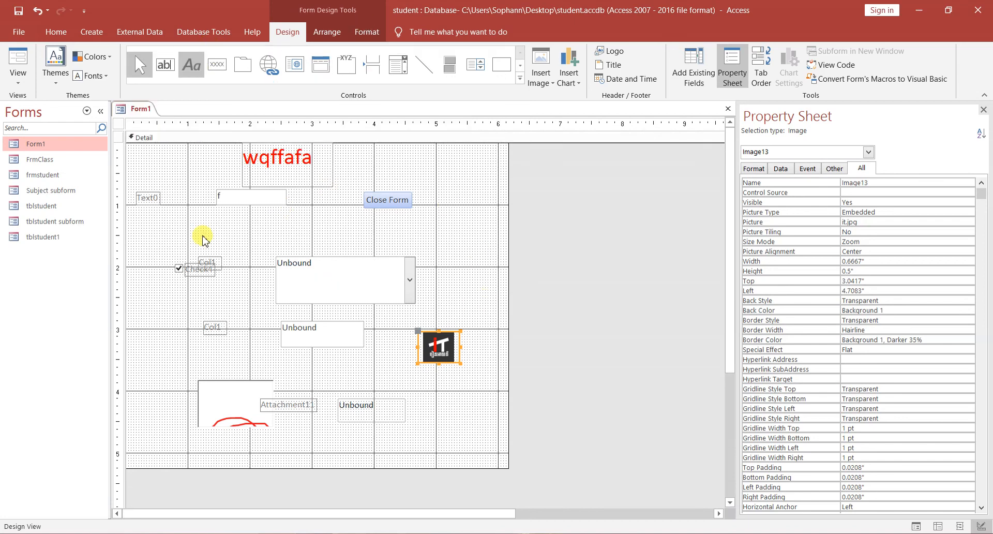